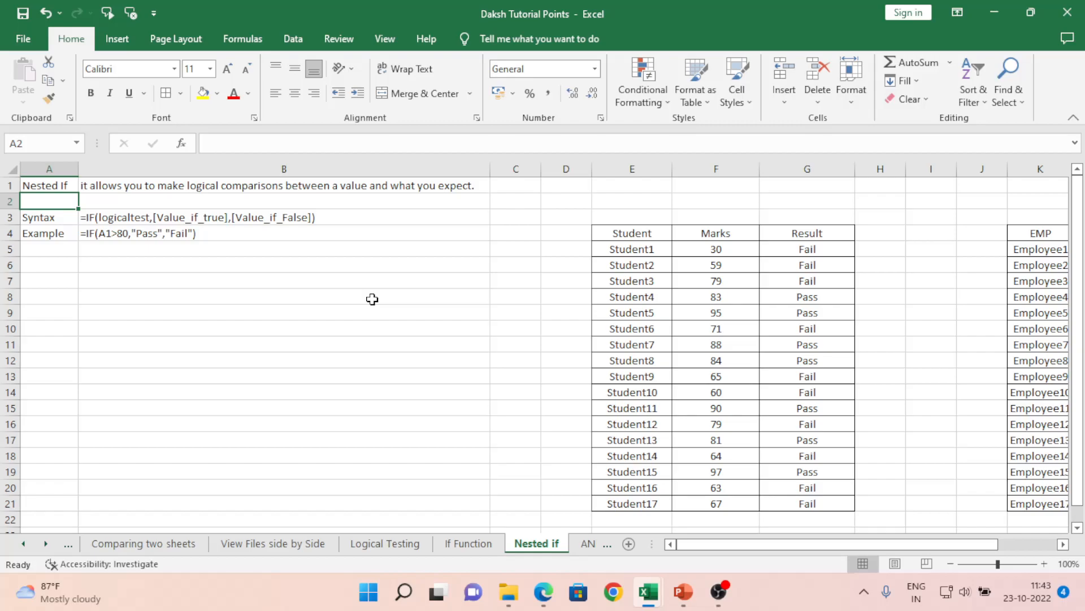
pyautogui.press('Down')
pyautogui.press('Down')
pyautogui.press('Down')
pyautogui.press('Down')
pyautogui.press('Right')
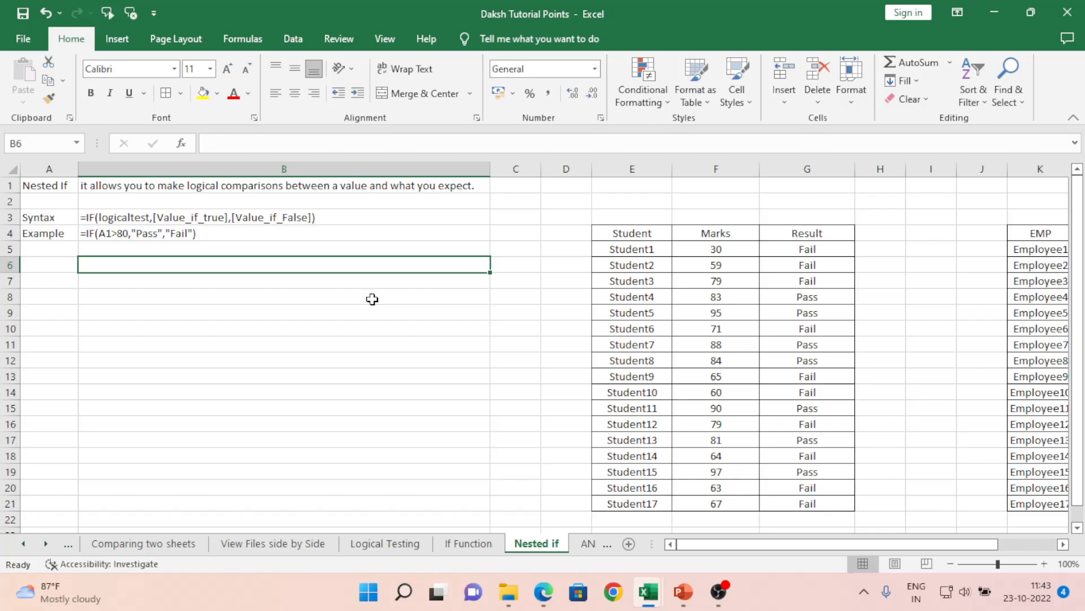
# - In the example formula text in B4, replace the "Fail" argument with a nested IF(A1>60,"Good","Fail")
pyautogui.doubleClick(185, 233)
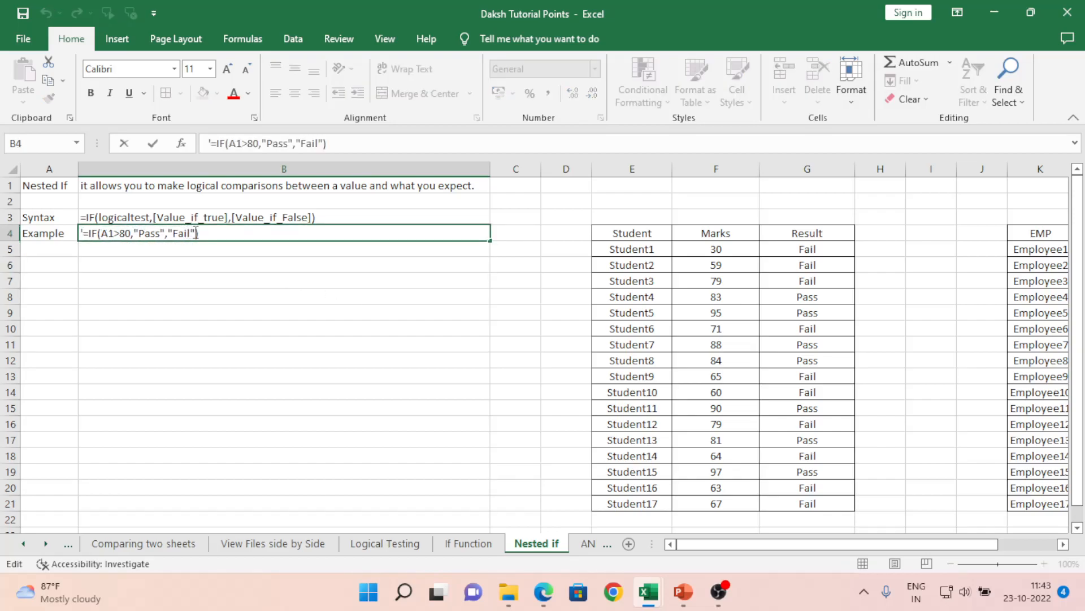
pyautogui.moveTo(196, 233); pyautogui.dragTo(188, 233)
pyautogui.hotkey('shift', 'Left')
pyautogui.hotkey('shift', 'Left')
pyautogui.hotkey('shift', 'Left')
pyautogui.hotkey('shift', 'Left')
pyautogui.press('BackSpace')
pyautogui.write('if')
pyautogui.press('BackSpace')
pyautogui.press('BackSpace')
pyautogui.write('IF(A1')
pyautogui.write('>')
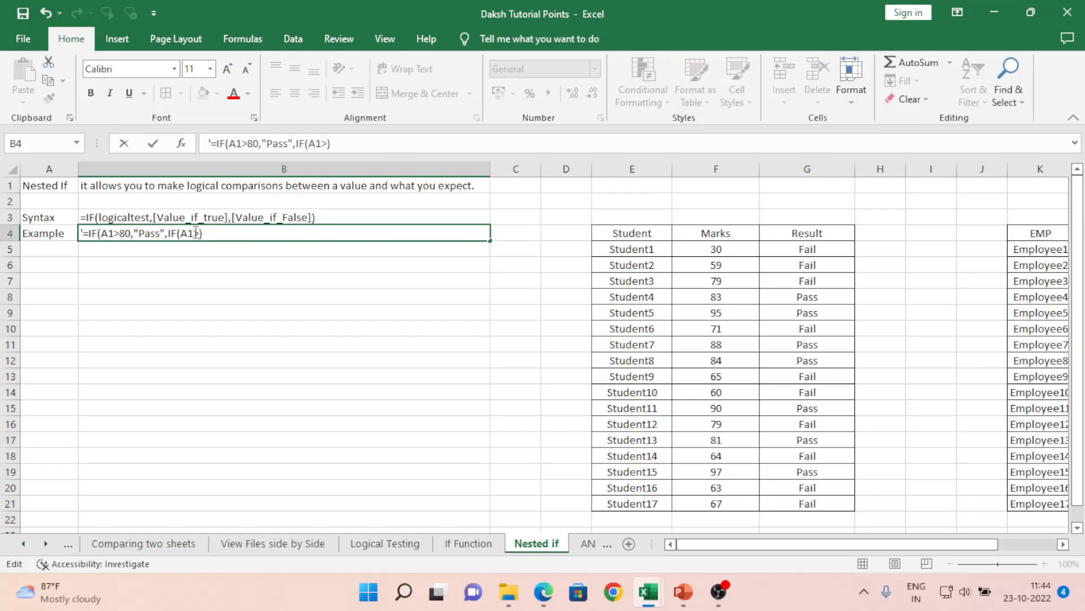
pyautogui.write('60')
pyautogui.write(',"Good')
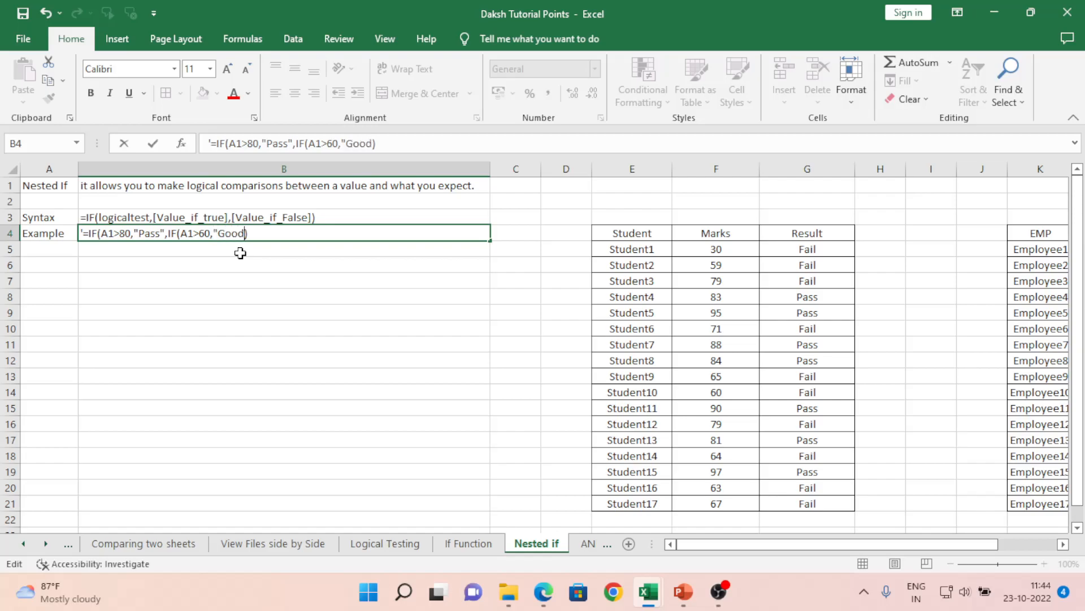
pyautogui.write('","Fail")')
# - Replace "Pass" with "Very Good" as the outer IF's true value in the B4 example formula
pyautogui.press('Left')
pyautogui.press('Left')
pyautogui.press('Left')
pyautogui.press('Left')
pyautogui.press('Left')
pyautogui.press('Left')
pyautogui.press('Left')
pyautogui.press('Left')
pyautogui.press('Left')
pyautogui.press('Left')
pyautogui.press('Left')
pyautogui.press('Left')
pyautogui.press('Left')
pyautogui.press('Left')
pyautogui.press('Left')
pyautogui.press('Left')
pyautogui.press('Left')
pyautogui.press('Left')
pyautogui.press('Left')
pyautogui.press('Left')
pyautogui.hotkey('shift', 'Left')
pyautogui.hotkey('shift', 'Left')
pyautogui.hotkey('shift', 'Left')
pyautogui.hotkey('shift', 'Left')
pyautogui.write('Very Good')
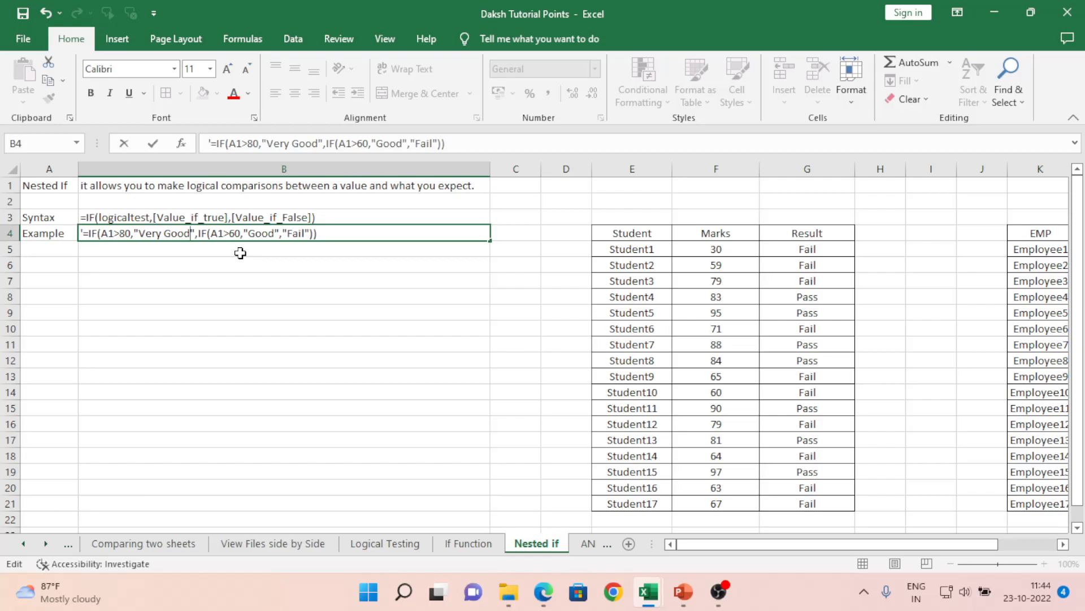
# - Examine the outer IF's A1>80 condition and its "Very Good" result in the example formula by highlighting them
pyautogui.hotkey('shift', 'Left')
pyautogui.hotkey('shift', 'Left')
pyautogui.hotkey('shift', 'Left')
pyautogui.hotkey('shift', 'Left')
pyautogui.hotkey('shift', 'Left')
pyautogui.hotkey('shift', 'Left')
pyautogui.hotkey('shift', 'Left')
pyautogui.hotkey('shift', 'Left')
pyautogui.hotkey('shift', 'Left')
pyautogui.hotkey('shift', 'Left')
pyautogui.hotkey('shift', 'Left')
pyautogui.hotkey('shift', 'Left')
pyautogui.hotkey('shift', 'Left')
pyautogui.hotkey('shift', 'Left')
pyautogui.hotkey('shift', 'Left')
pyautogui.hotkey('shift', 'Left')
pyautogui.hotkey('shift', 'Left')
pyautogui.hotkey('shift', 'Left')
pyautogui.hotkey('shift', 'Left')
pyautogui.hotkey('shift', 'Left')
pyautogui.hotkey('shift', 'Left')
pyautogui.hotkey('shift', 'Right')
pyautogui.hotkey('shift', 'Right')
pyautogui.hotkey('shift', 'Right')
pyautogui.hotkey('shift', 'Right')
pyautogui.hotkey('shift', 'Right')
pyautogui.hotkey('shift', 'Right')
pyautogui.hotkey('shift', 'Right')
pyautogui.hotkey('shift', 'Right')
pyautogui.hotkey('shift', 'Right')
pyautogui.hotkey('shift', 'Right')
pyautogui.hotkey('shift', 'Right')
pyautogui.hotkey('shift', 'Right')
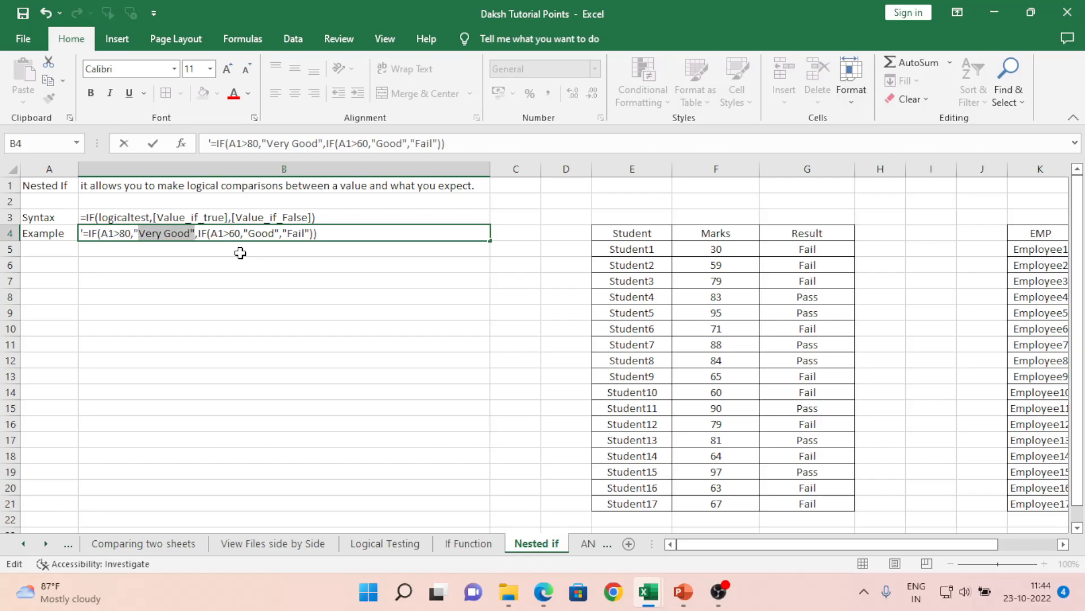
pyautogui.press('Right')
pyautogui.hotkey('shift', 'Left')
pyautogui.hotkey('shift', 'Left')
pyautogui.hotkey('shift', 'Left')
pyautogui.hotkey('shift', 'Left')
pyautogui.hotkey('shift', 'Left')
pyautogui.hotkey('shift', 'Left')
pyautogui.hotkey('shift', 'Left')
pyautogui.hotkey('shift', 'Left')
pyautogui.hotkey('shift', 'Left')
pyautogui.hotkey('shift', 'Left')
pyautogui.hotkey('shift', 'Left')
pyautogui.hotkey('shift', 'Left')
pyautogui.press('Left')
pyautogui.press('Right')
pyautogui.hotkey('shift', 'Left')
pyautogui.hotkey('shift', 'Left')
pyautogui.hotkey('shift', 'Left')
pyautogui.hotkey('shift', 'Left')
pyautogui.hotkey('shift', 'Left')
pyautogui.hotkey('shift', 'Left')
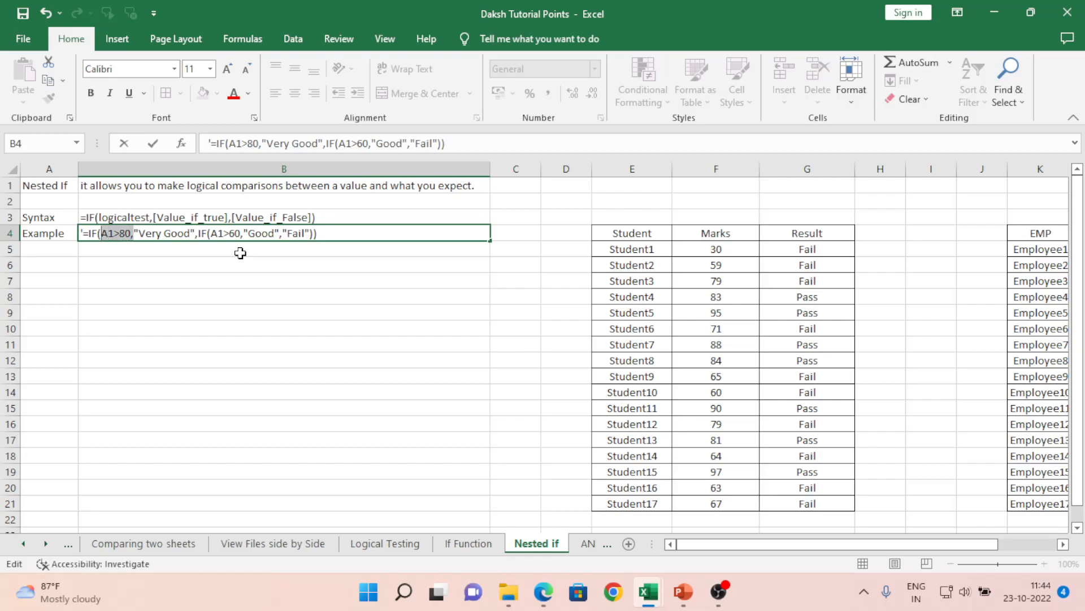
# - Highlight the nested IF in the false-value part of the example formula and commit the edited text in B4
pyautogui.press('Right')
pyautogui.press('Right')
pyautogui.press('Right')
pyautogui.press('Right')
pyautogui.press('Right')
pyautogui.press('Right')
pyautogui.press('Right')
pyautogui.press('Right')
pyautogui.press('Right')
pyautogui.press('Right')
pyautogui.press('Right')
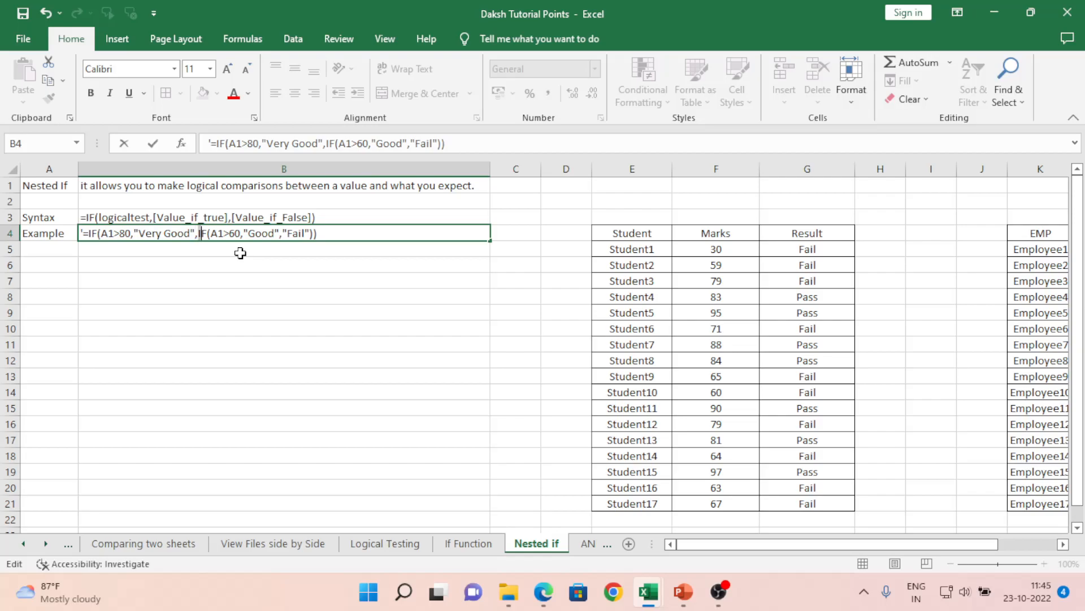
pyautogui.hotkey('shift', 'Right')
pyautogui.hotkey('shift', 'Right')
pyautogui.hotkey('shift', 'Right')
pyautogui.hotkey('shift', 'Right')
pyautogui.hotkey('shift', 'Right')
pyautogui.hotkey('shift', 'Right')
pyautogui.hotkey('shift', 'Right')
pyautogui.hotkey('shift', 'Right')
pyautogui.hotkey('shift', 'Right')
pyautogui.hotkey('shift', 'Right')
pyautogui.hotkey('shift', 'Right')
pyautogui.hotkey('shift', 'Right')
pyautogui.hotkey('shift', 'Right')
pyautogui.hotkey('shift', 'Right')
pyautogui.hotkey('shift', 'Right')
pyautogui.hotkey('shift', 'Right')
pyautogui.hotkey('shift', 'Right')
pyautogui.hotkey('shift', 'Right')
pyautogui.hotkey('shift', 'Right')
pyautogui.hotkey('shift', 'Right')
pyautogui.hotkey('shift', 'Right')
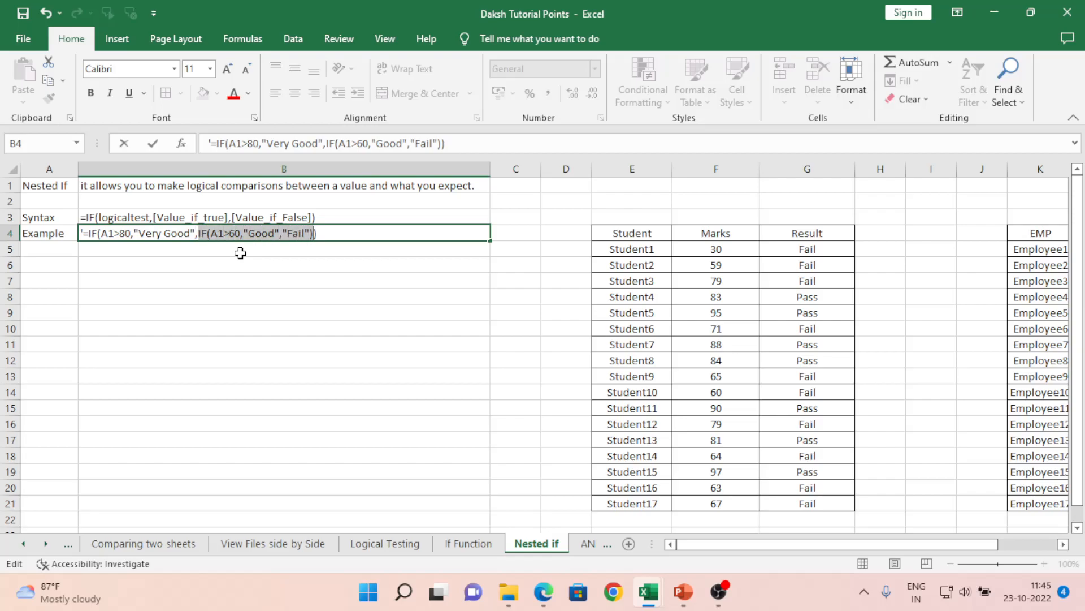
pyautogui.press('Return')
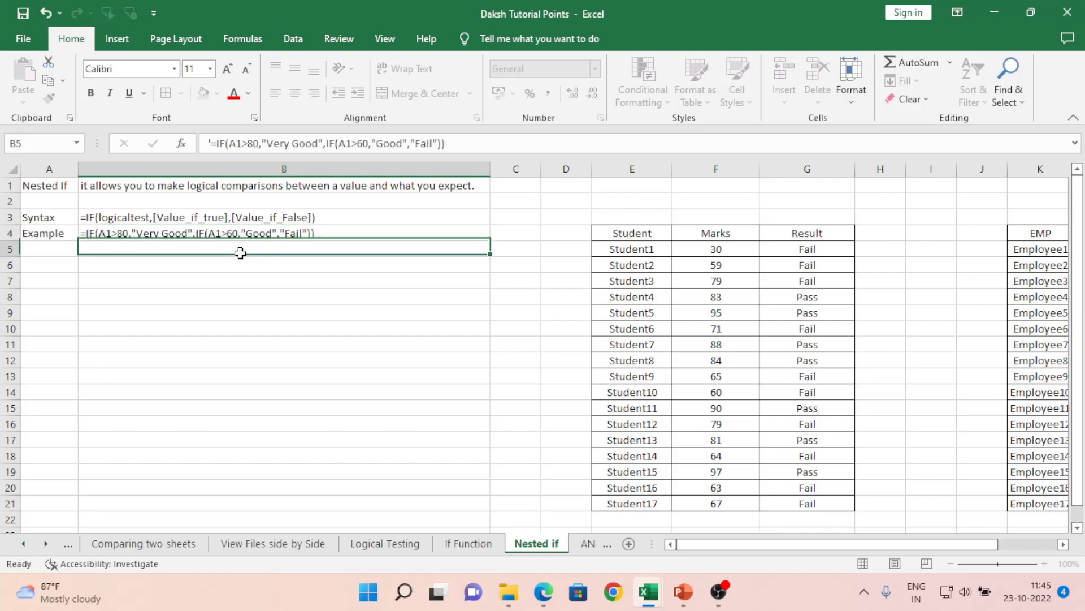
# - Start a live formula in B6 with the outer test =IF(F5>80,"Very Good", for Student1's marks
pyautogui.press('Return')
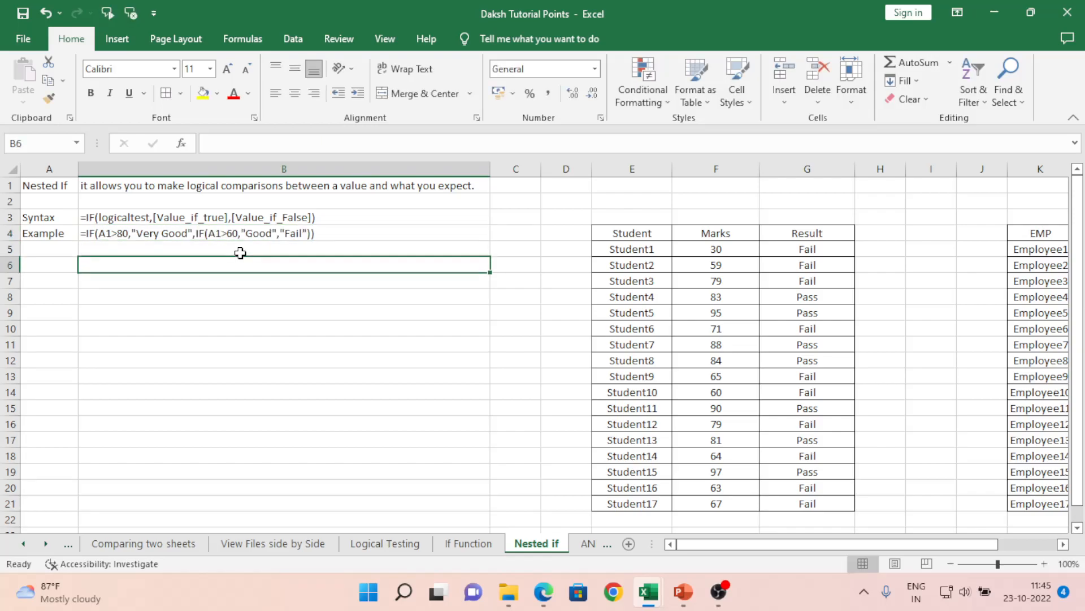
pyautogui.write('=if')
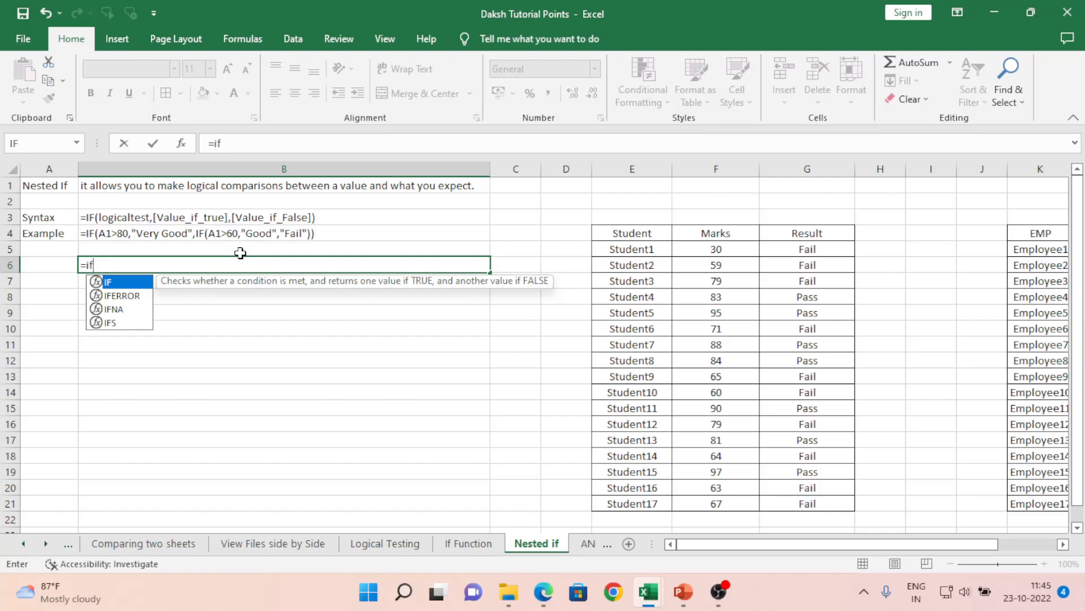
pyautogui.press('Tab')
pyautogui.write('f5')
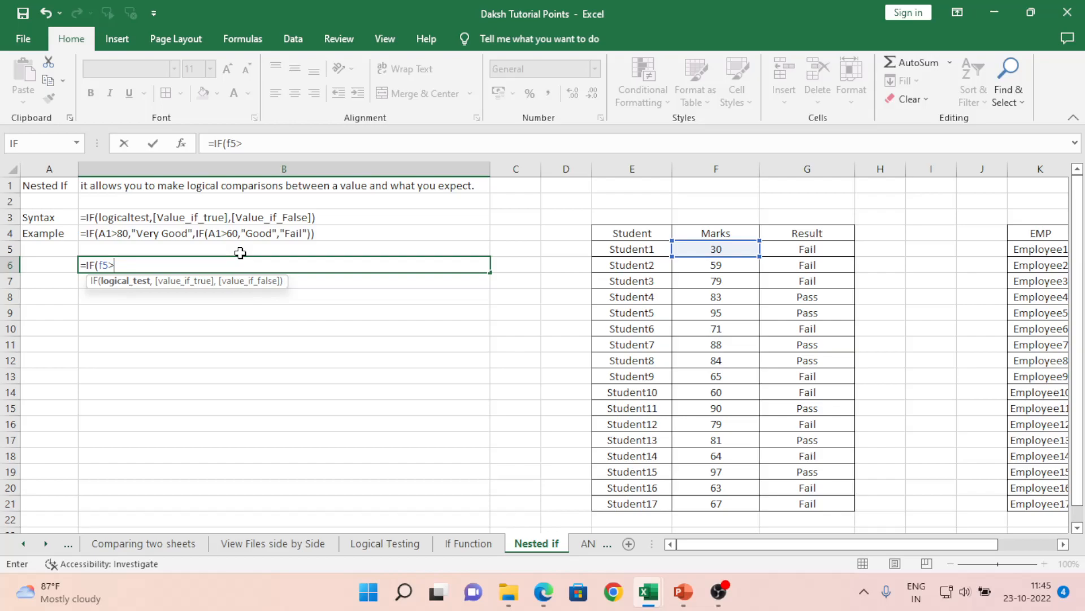
pyautogui.write('80')
pyautogui.write(',"Very G')
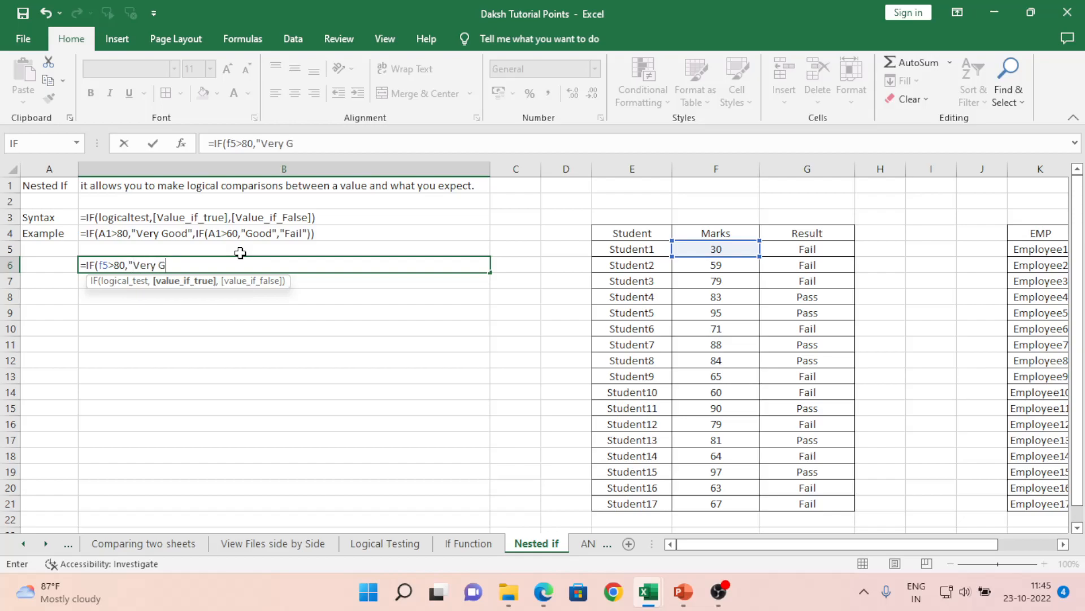
pyautogui.write('ood"')
pyautogui.write(',')
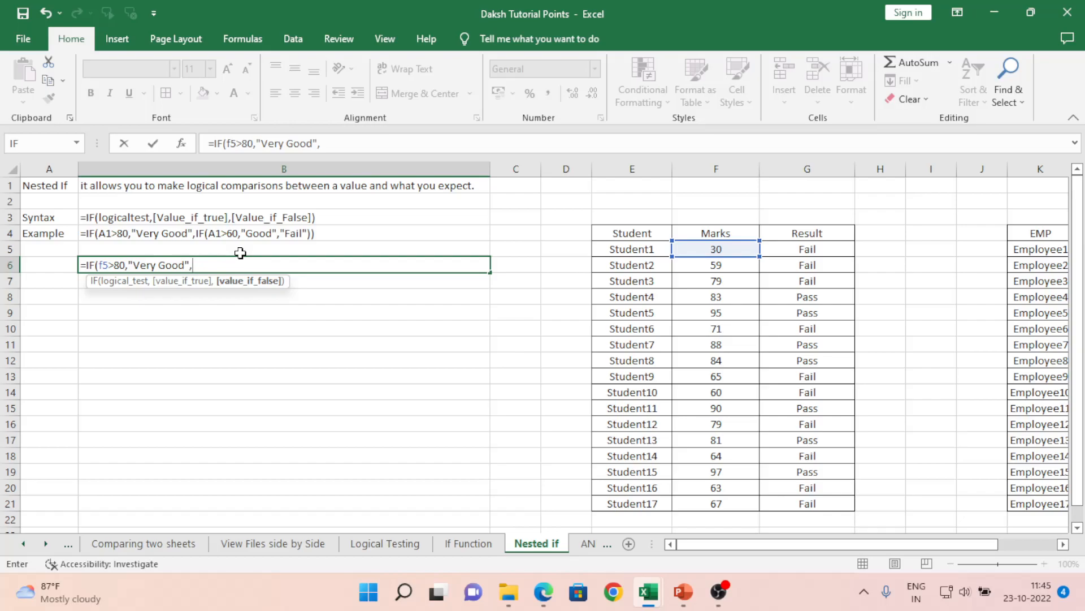
# - Complete the B6 formula with the nested IF(F5>60,"Good","Fail")) as the false value and commit it
pyautogui.write('IF(')
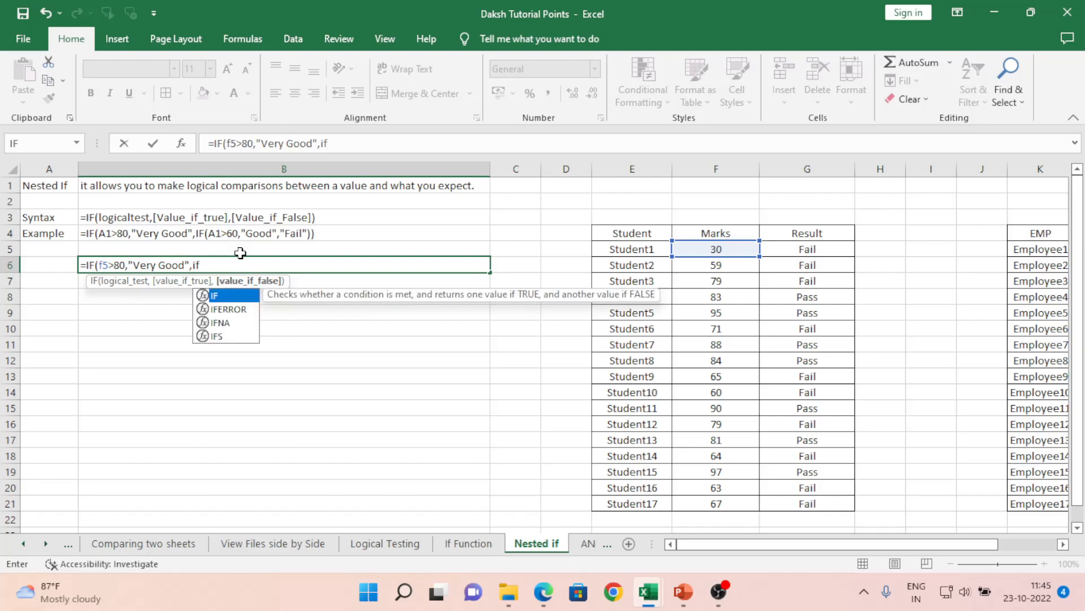
pyautogui.write('f5')
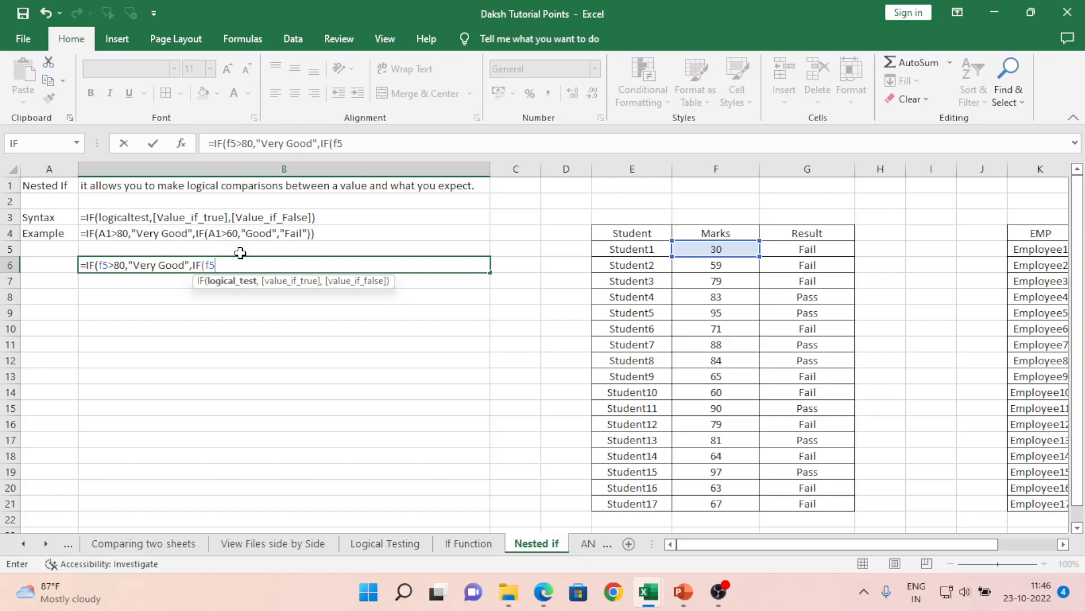
pyautogui.write('>60')
pyautogui.write(',')
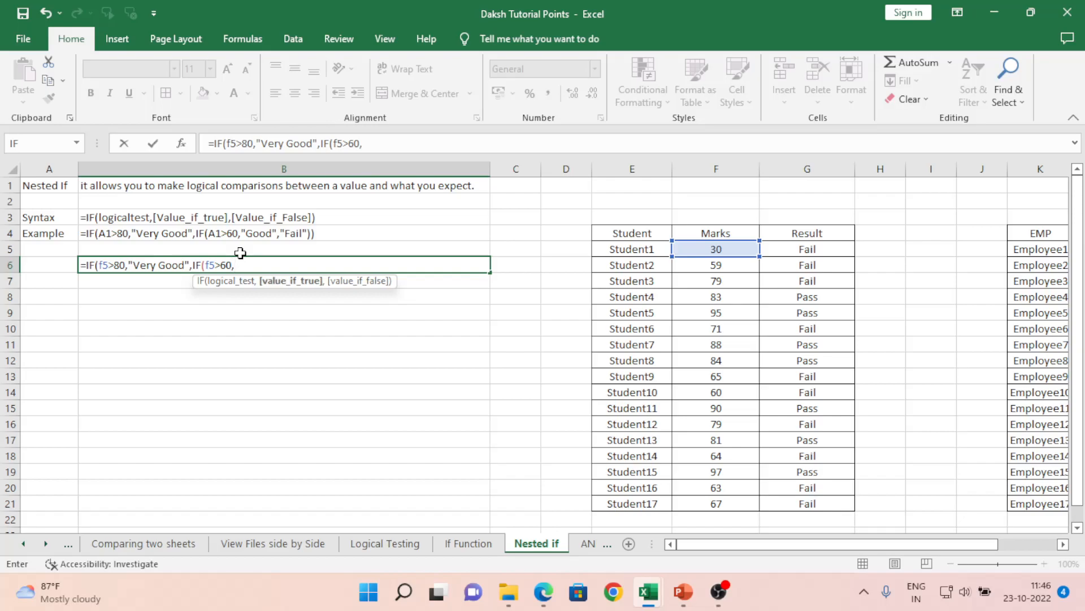
pyautogui.write('"Good"')
pyautogui.write(',')
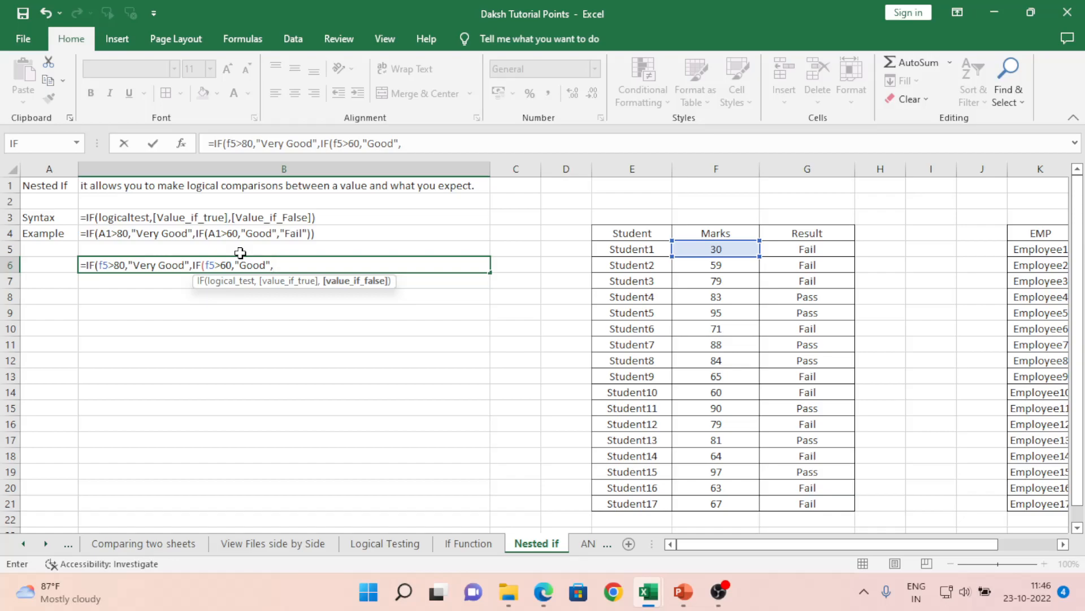
pyautogui.write('"Fail")')
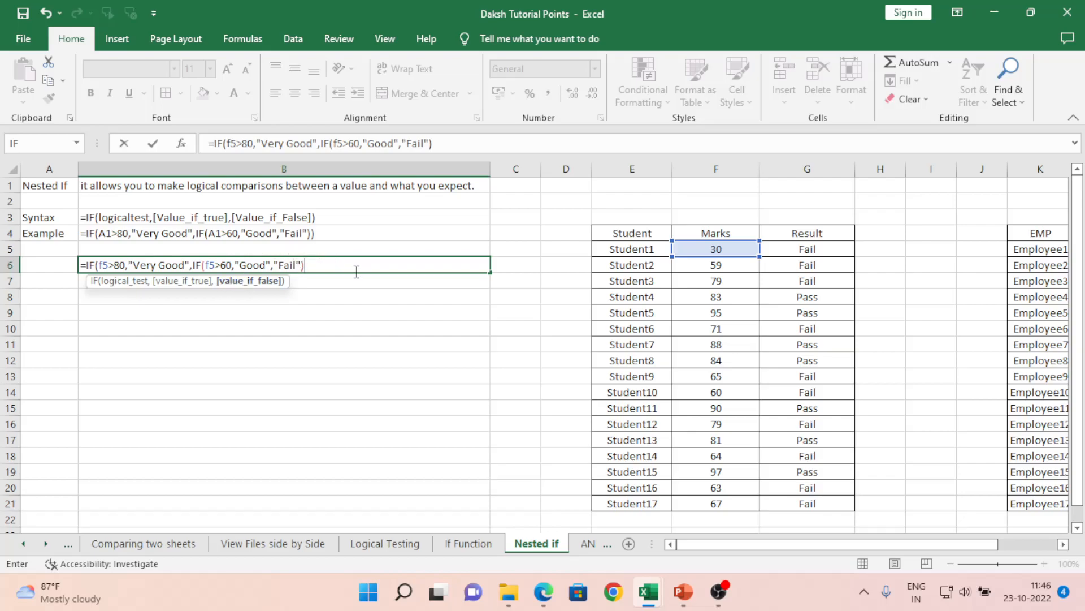
pyautogui.write(')')
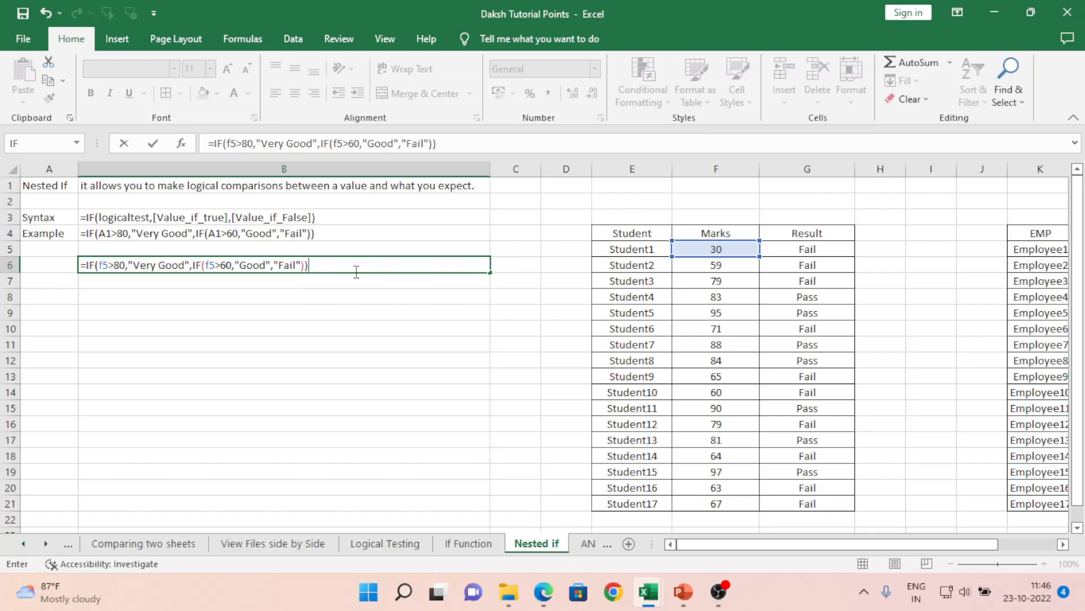
pyautogui.press('Return')
pyautogui.press('Up')
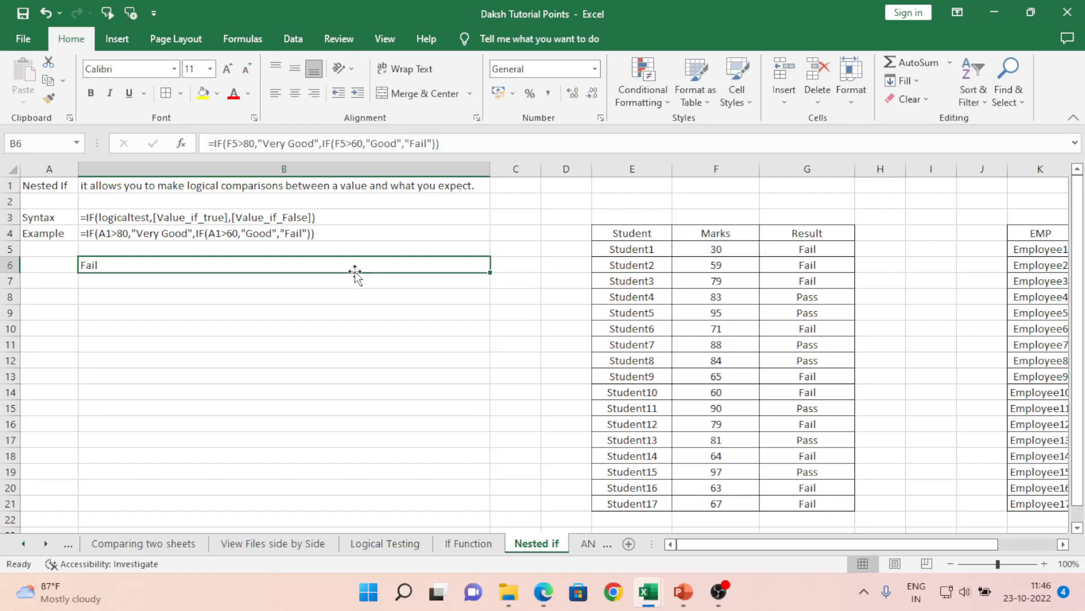
# - Set Student1's marks in F5 to 70 to test the nested IF formula
pyautogui.press('Right')
pyautogui.press('Right')
pyautogui.press('Right')
pyautogui.press('Right')
pyautogui.press('Up')
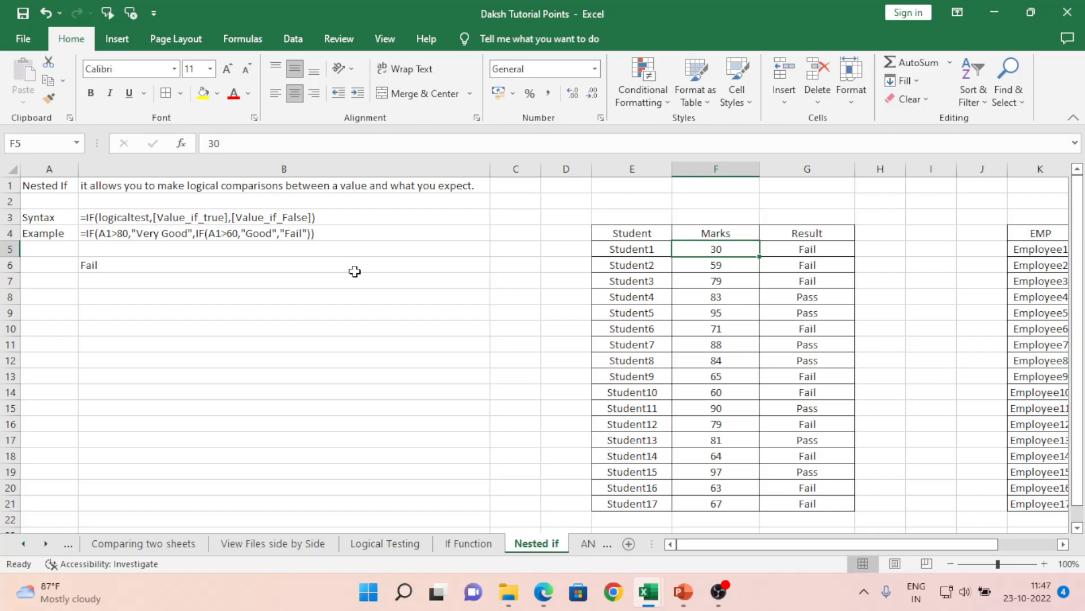
pyautogui.write('70')
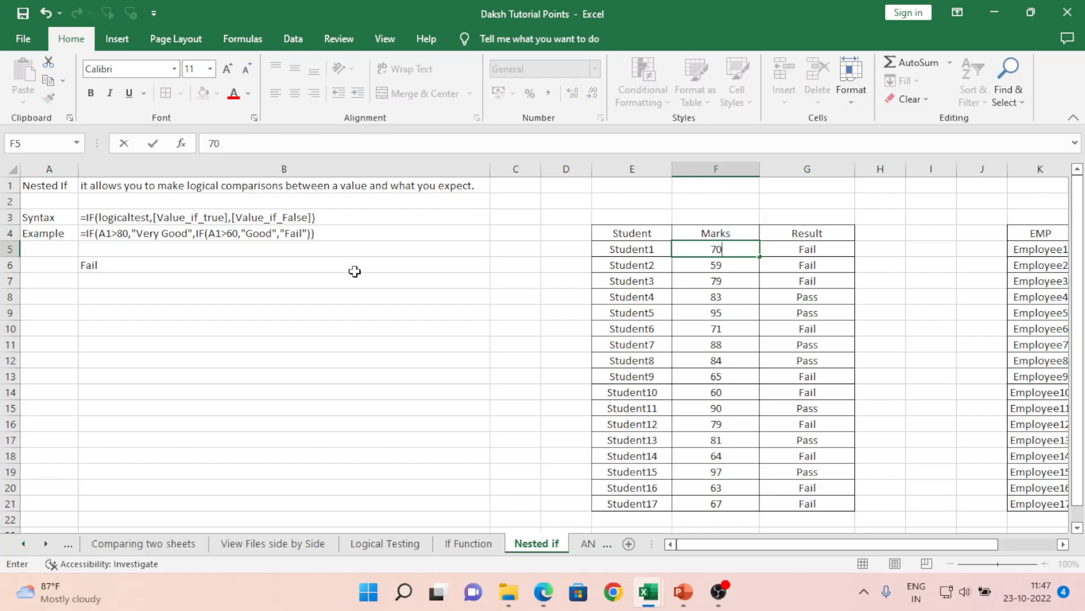
pyautogui.press('Return')
pyautogui.press('Up')
pyautogui.press('Left')
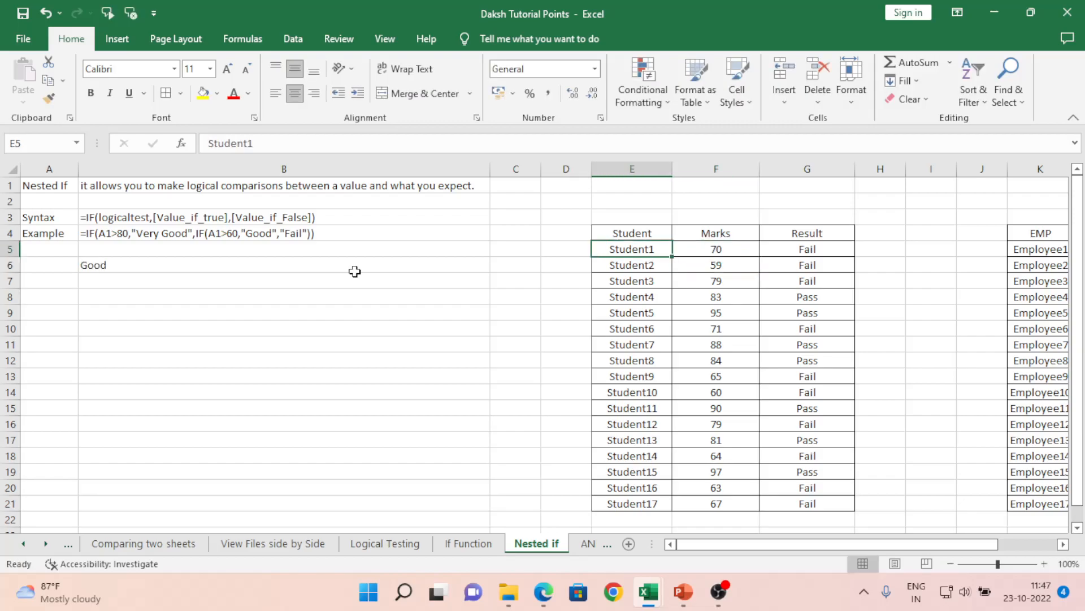
# - Open the B6 formula and highlight its nested IF(F5>60,"Good","Fail") false-value part, leaving the formula as it is
pyautogui.press('Left')
pyautogui.press('Left')
pyautogui.press('Left')
pyautogui.press('Left')
pyautogui.press('Down')
pyautogui.press('Down')
pyautogui.press('Right')
pyautogui.press('Up')
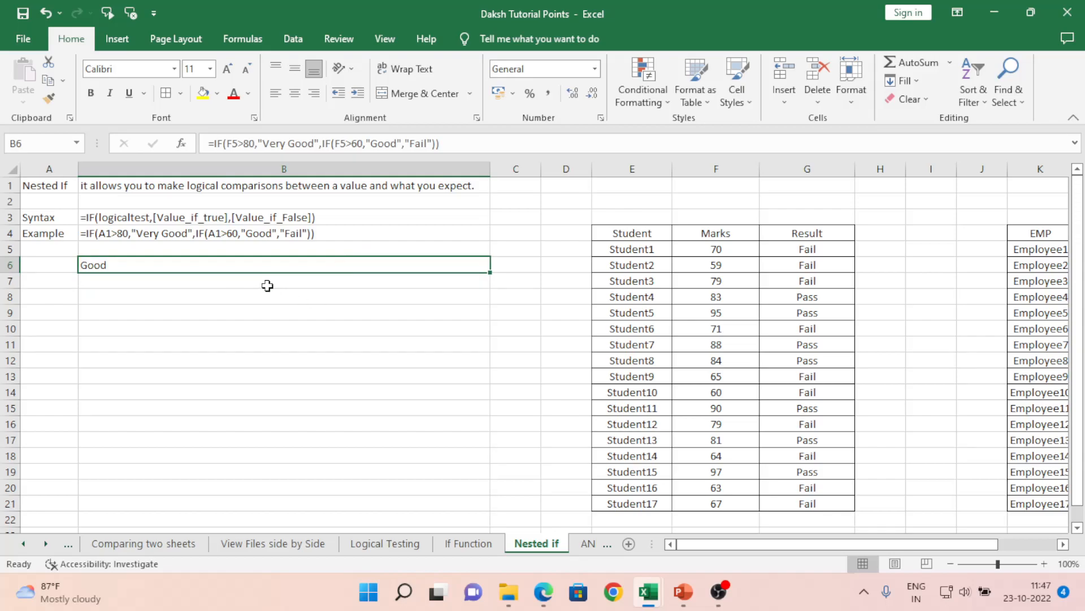
pyautogui.press('F2')
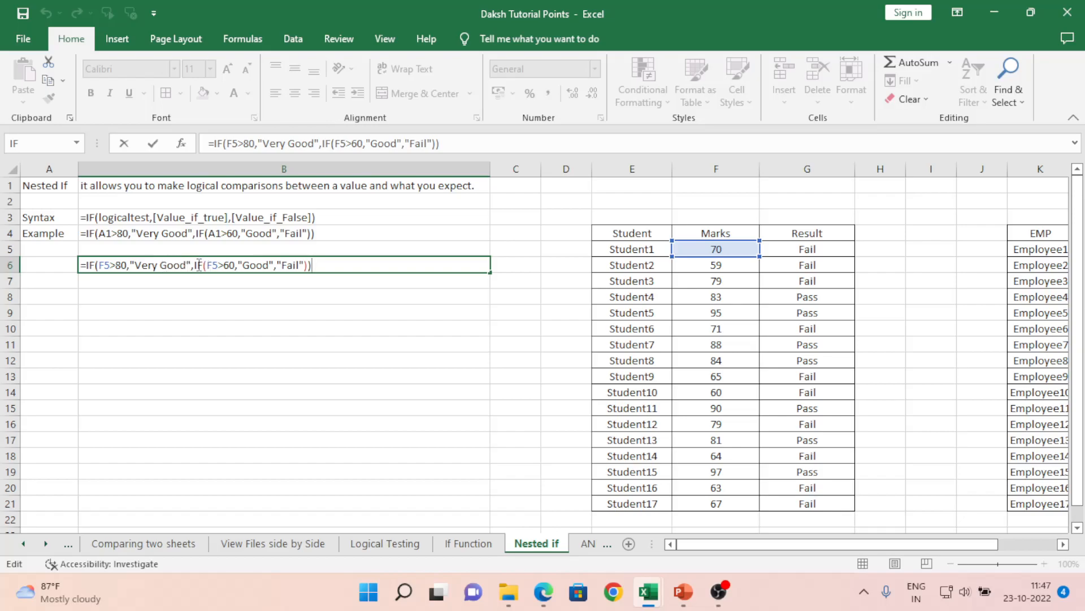
pyautogui.moveTo(195, 265); pyautogui.dragTo(310, 264)
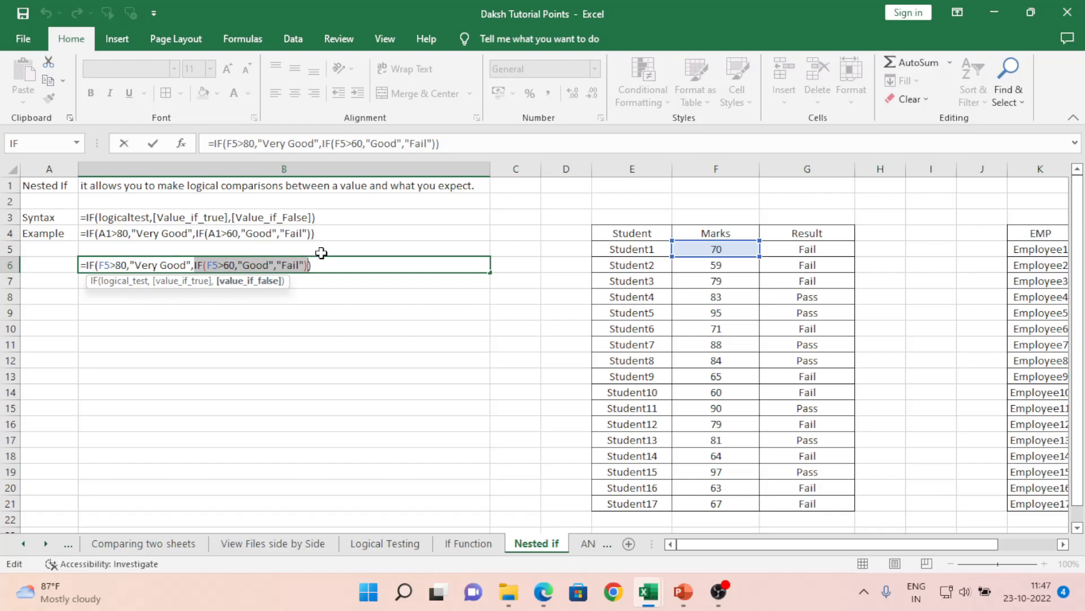
pyautogui.press('Return')
# - Set Student1's marks in F5 to 55 and check the nested IF formula in B6
pyautogui.press('Up')
pyautogui.press('Right')
pyautogui.press('Right')
pyautogui.press('Right')
pyautogui.press('Right')
pyautogui.press('Right')
pyautogui.press('Up')
pyautogui.press('Left')
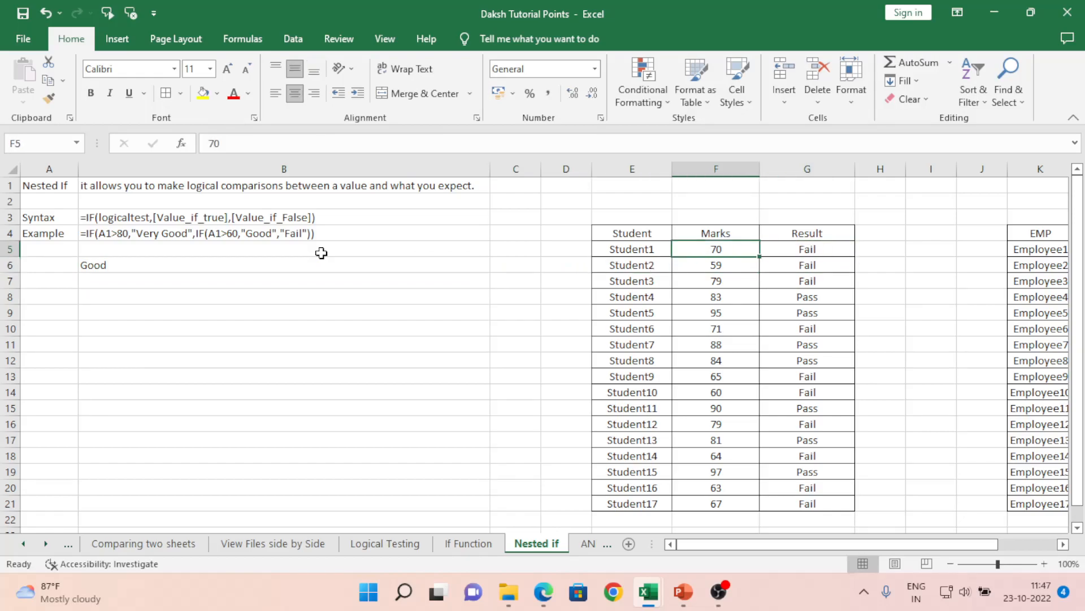
pyautogui.write('55')
pyautogui.press('Return')
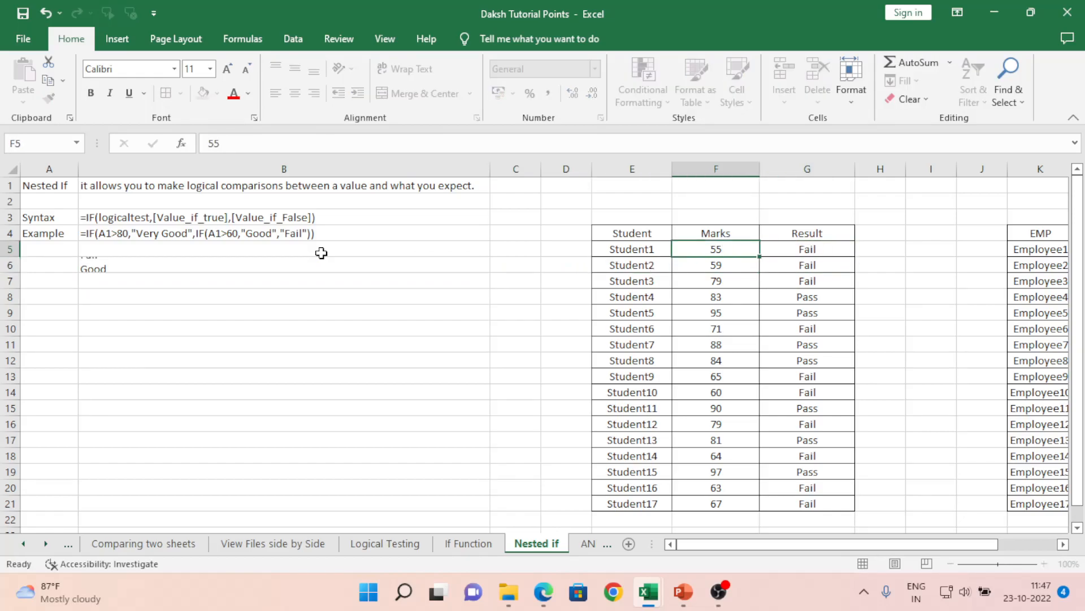
pyautogui.press('Up')
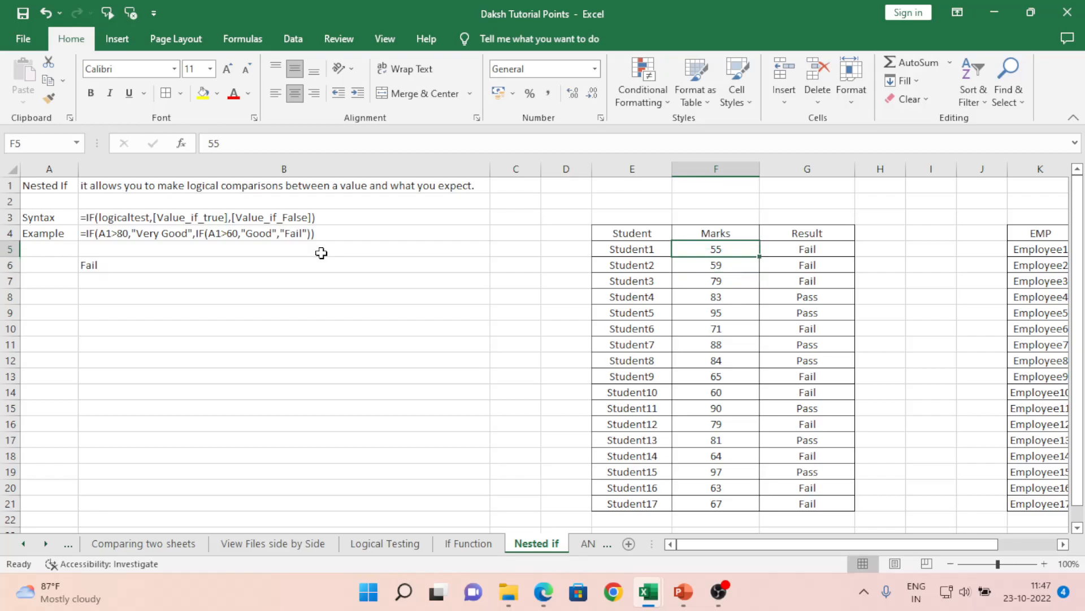
pyautogui.click(263, 265)
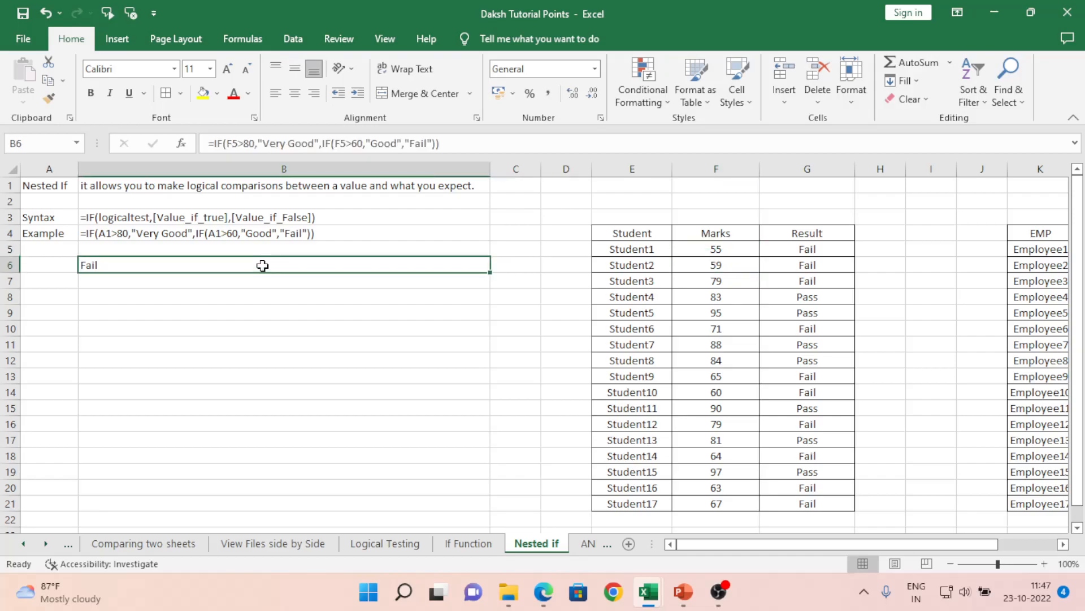
# - Clear the existing results for all students in G5:G21
pyautogui.click(807, 249)
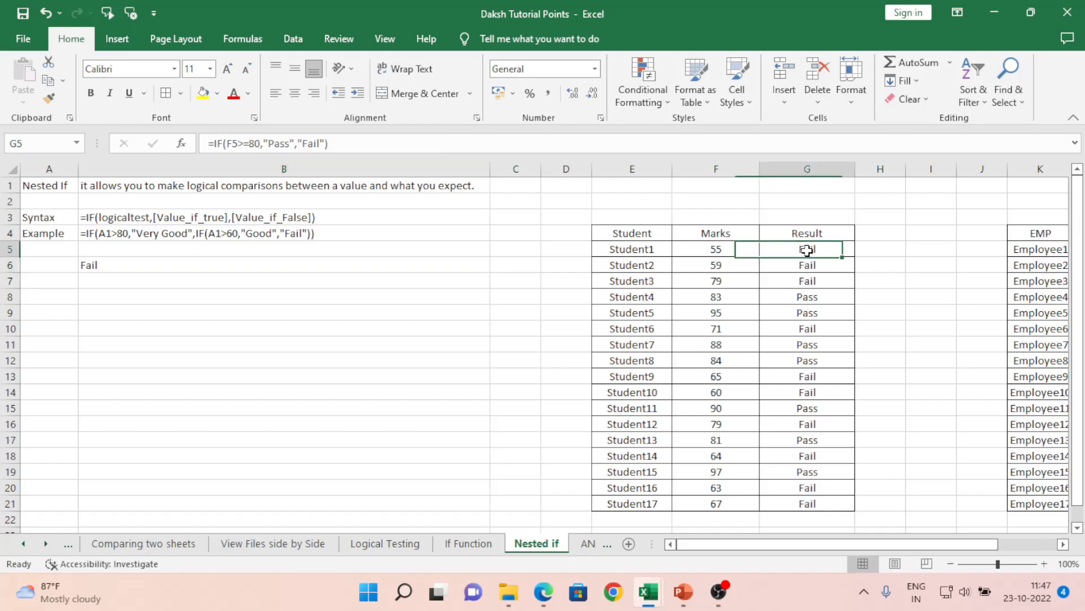
pyautogui.hotkey('ctrl', 'shift', 'Down')
pyautogui.press('Delete')
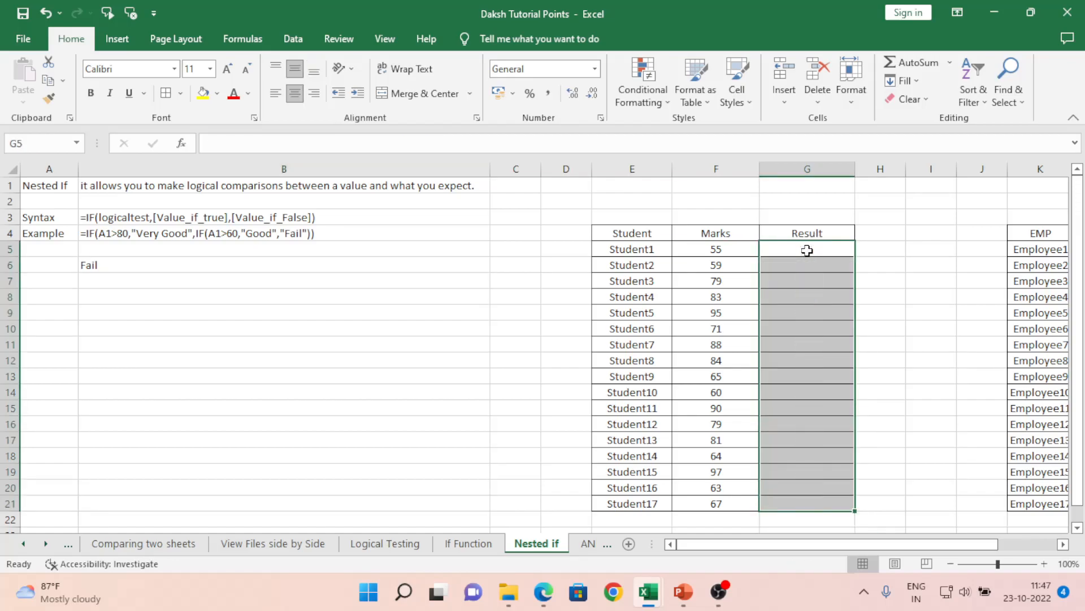
# - Start a formula in G5 with the outer test =IF(F5>80,"D", for Student1's marks
pyautogui.click(807, 249)
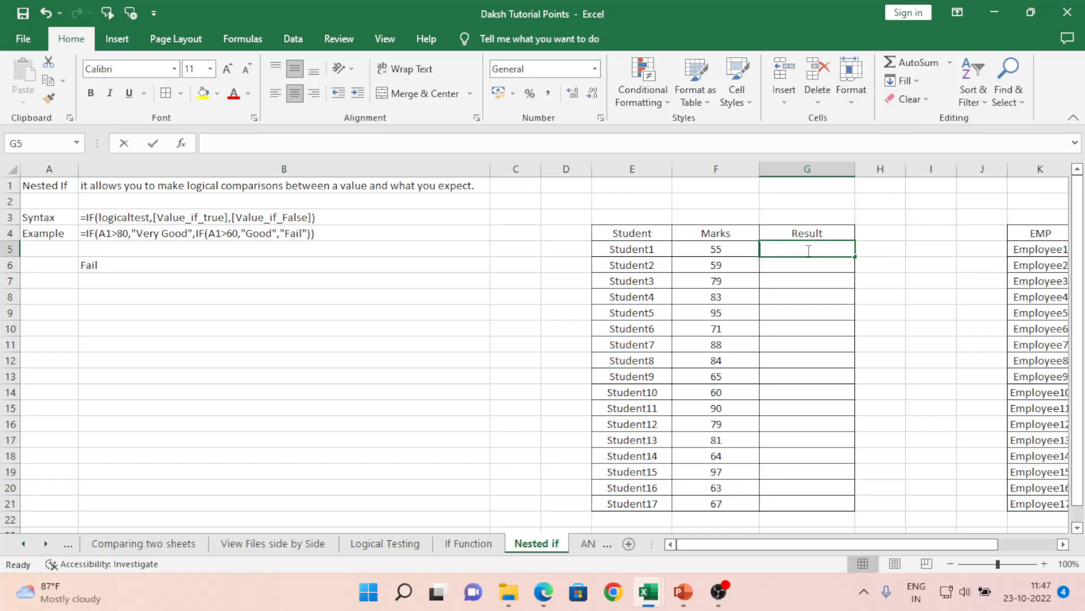
pyautogui.write('=')
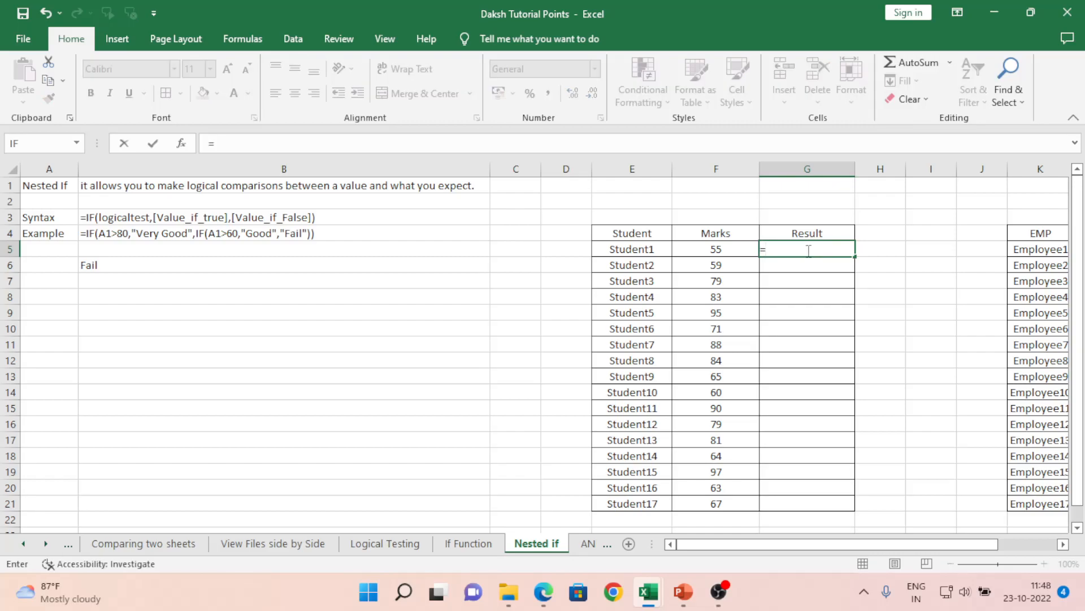
pyautogui.write('if')
pyautogui.press('Tab')
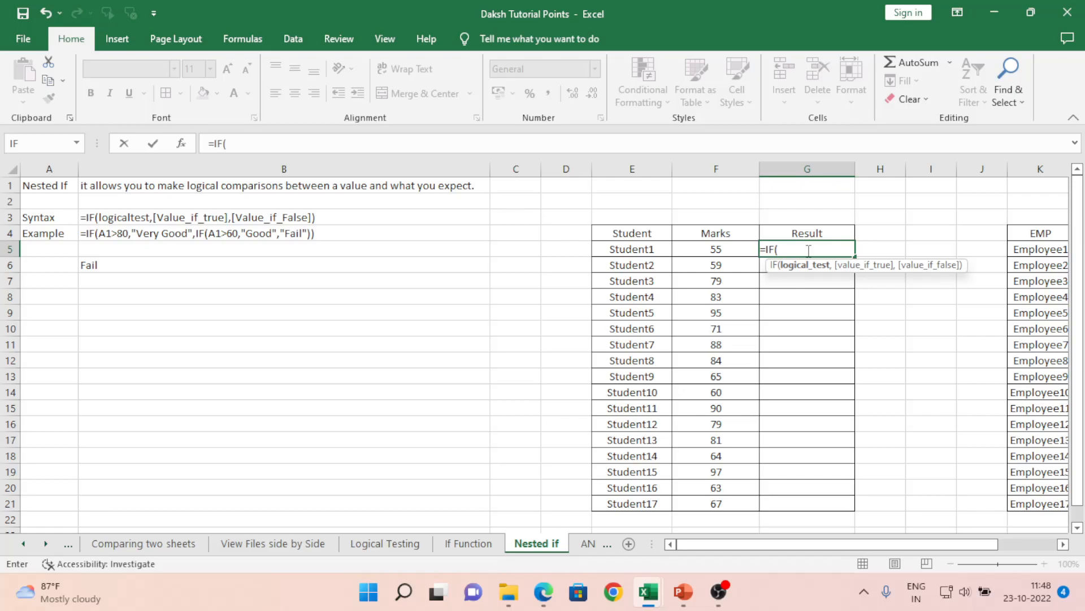
pyautogui.press('Left')
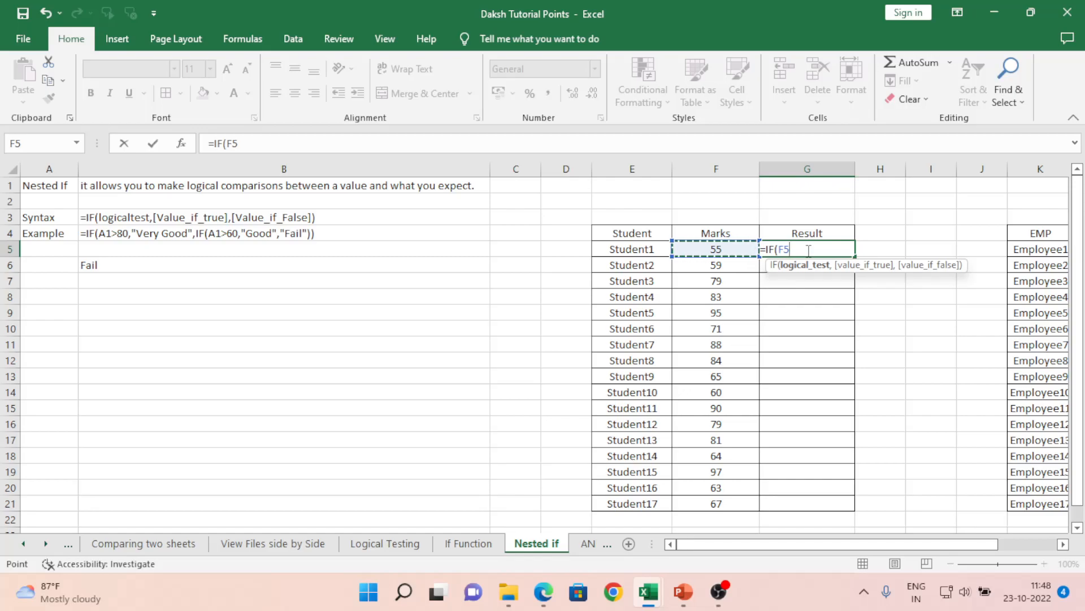
pyautogui.write('>80,')
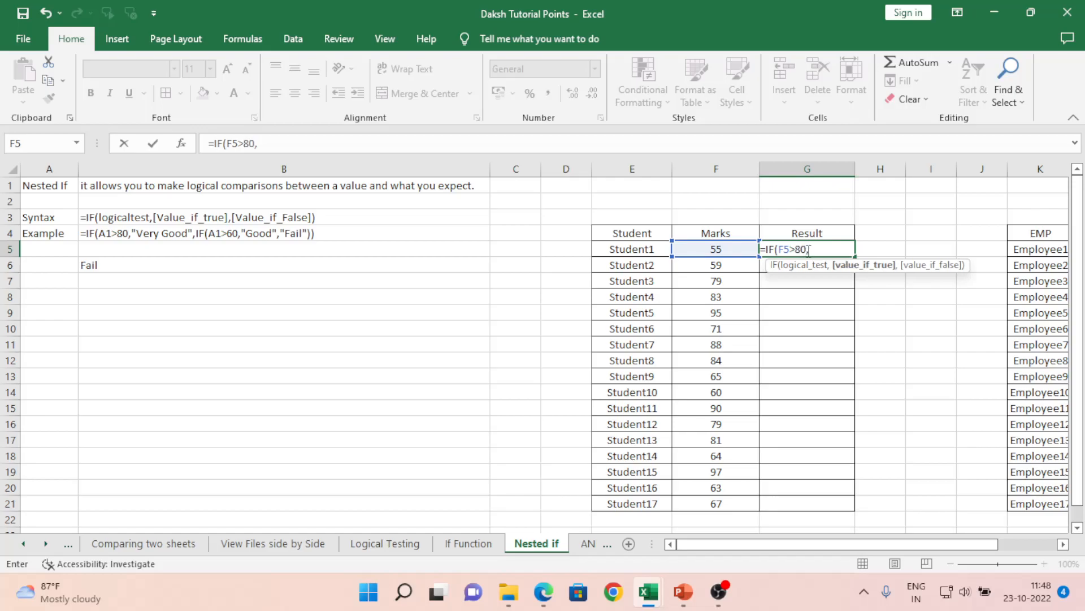
pyautogui.write('"D"')
pyautogui.write(',')
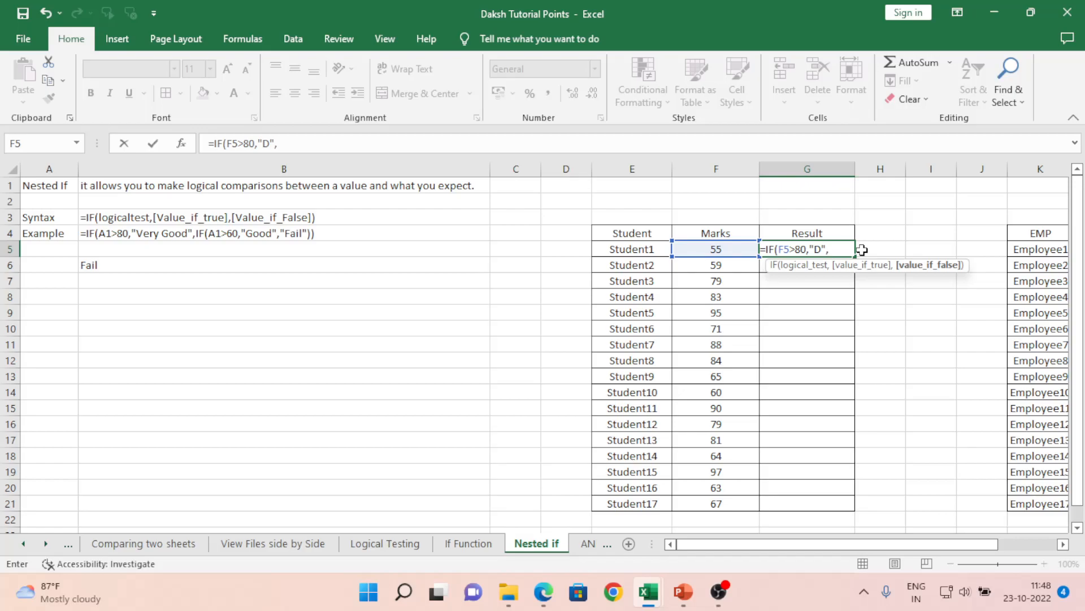
# - Complete the G5 formula with the nested IF(F5>60,"A","F")) as the false value and commit it, keeping G5 selected
pyautogui.write('IF')
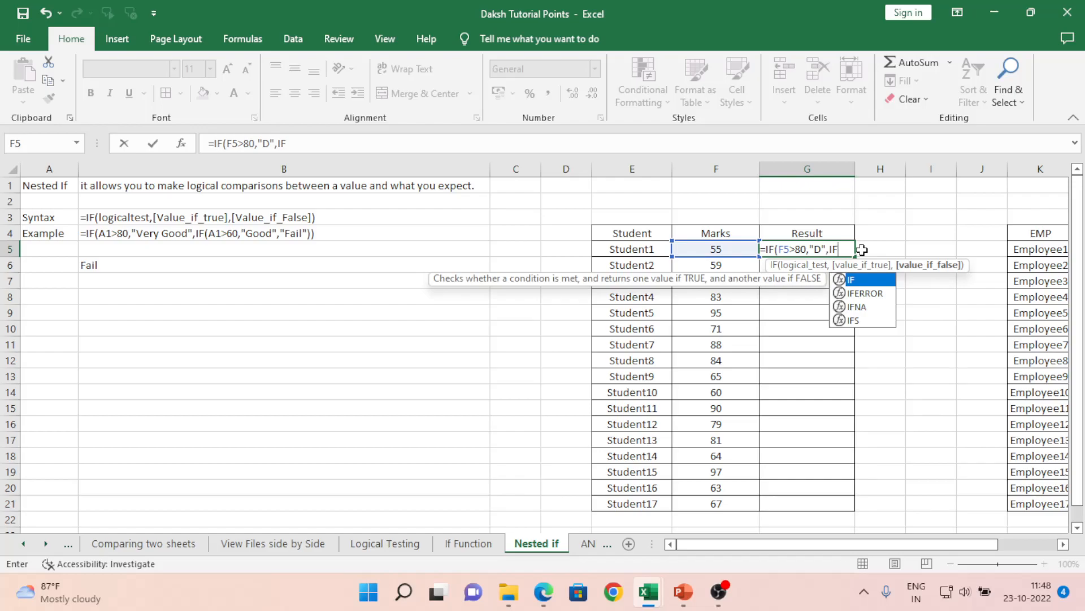
pyautogui.write('(')
pyautogui.press('Left')
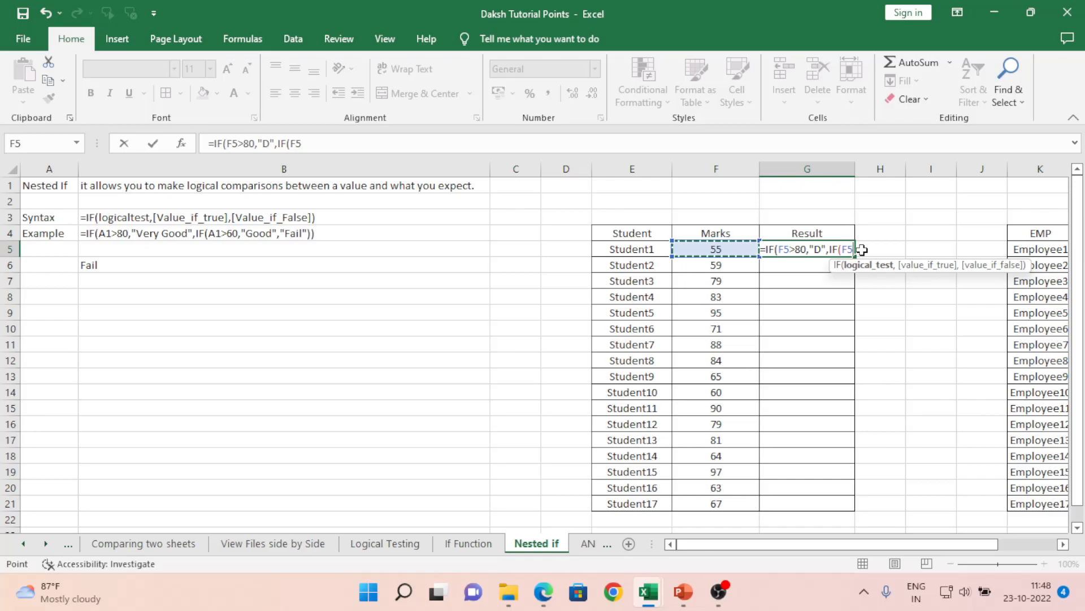
pyautogui.write('>')
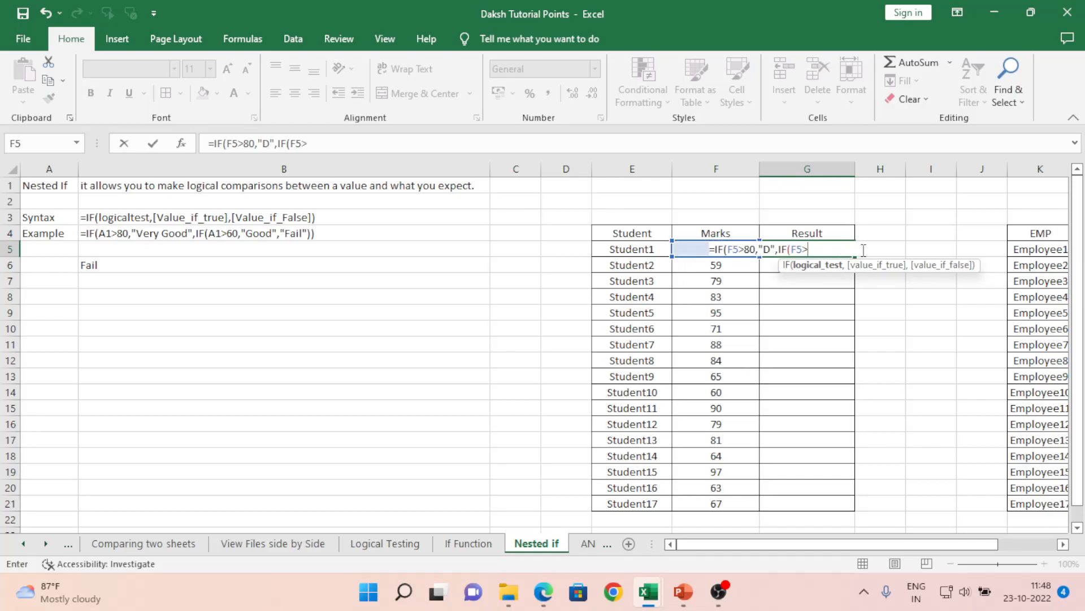
pyautogui.write('60')
pyautogui.write(',"A')
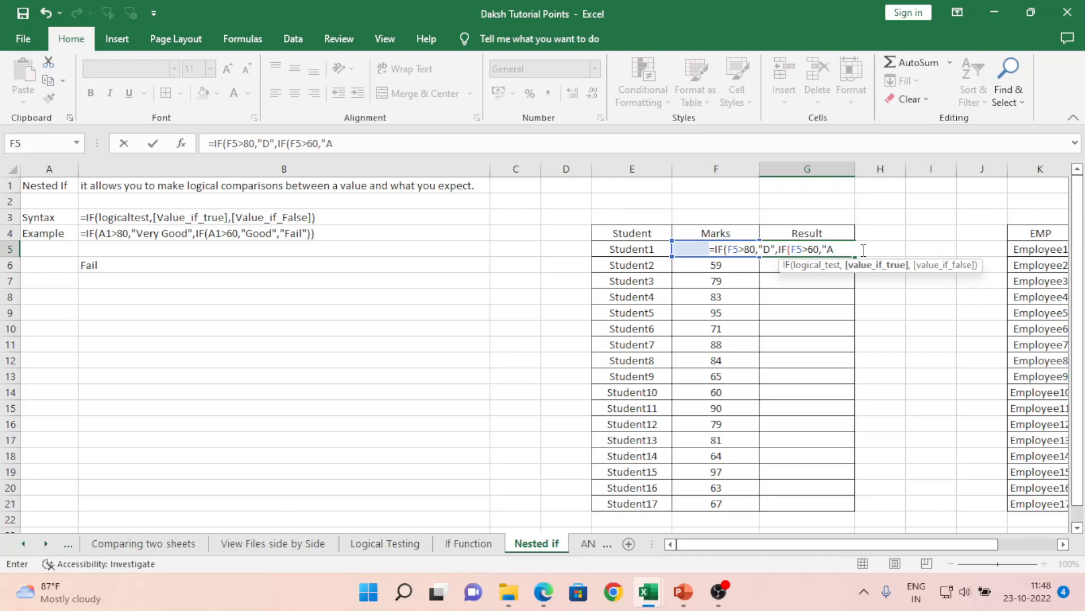
pyautogui.write('",')
pyautogui.write('"F"')
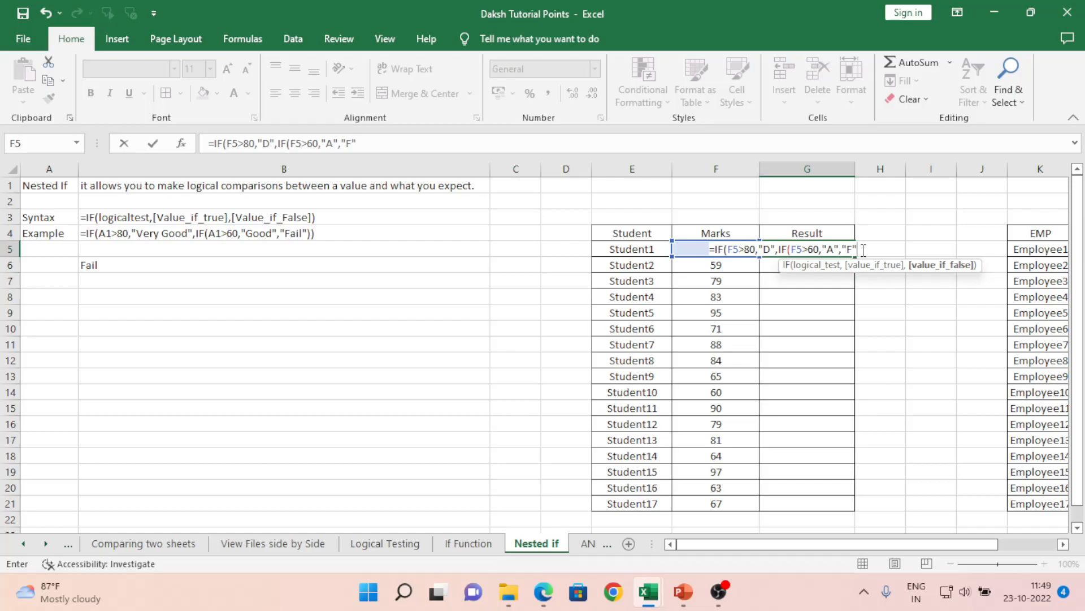
pyautogui.write('))')
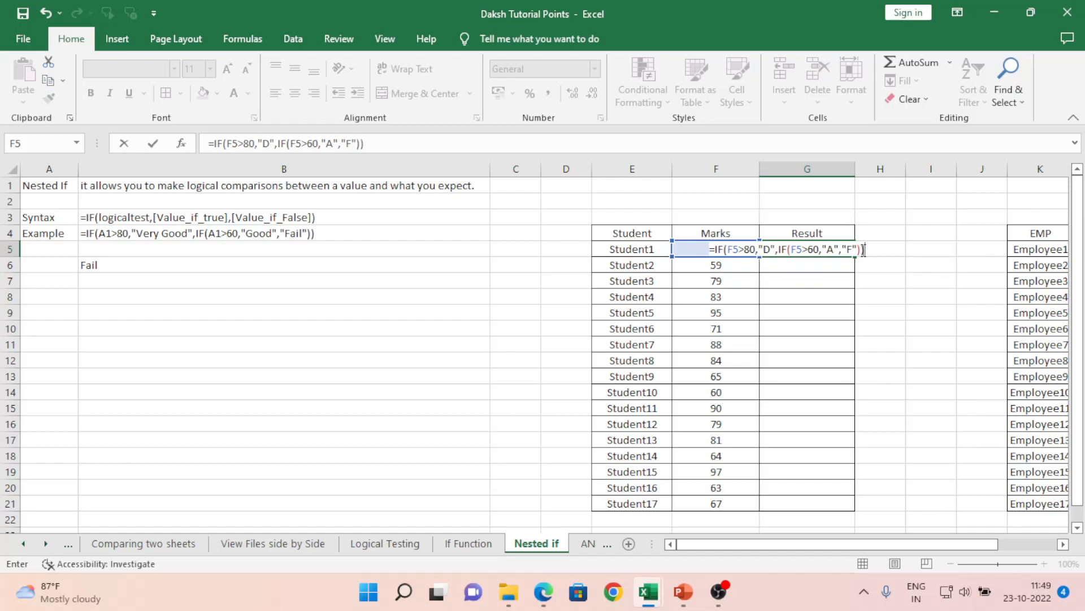
pyautogui.hotkey('ctrl', 'Return')
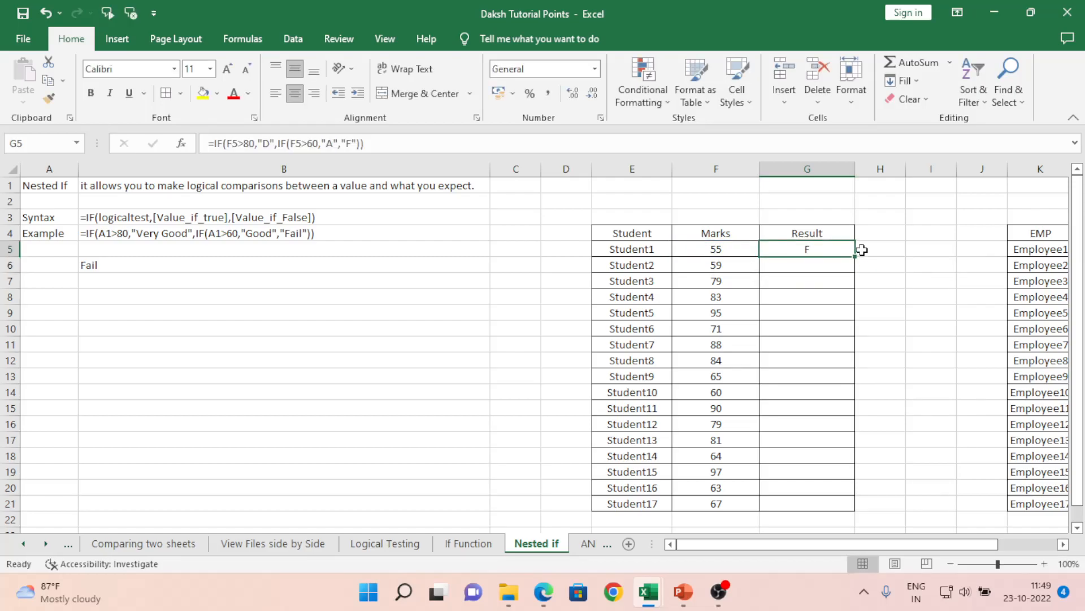
# - Copy the nested IF formula from G5 to the whole student Result range G5:G21
pyautogui.hotkey('ctrl', 'c')
pyautogui.hotkey('shift', 'Down')
pyautogui.hotkey('shift', 'Down')
pyautogui.hotkey('shift', 'Down')
pyautogui.hotkey('shift', 'Down')
pyautogui.hotkey('shift', 'Down')
pyautogui.hotkey('shift', 'Down')
pyautogui.hotkey('shift', 'Down')
pyautogui.hotkey('shift', 'Down')
pyautogui.hotkey('shift', 'Down')
pyautogui.hotkey('shift', 'Down')
pyautogui.hotkey('shift', 'Down')
pyautogui.hotkey('shift', 'Down')
pyautogui.hotkey('shift', 'Down')
pyautogui.hotkey('shift', 'Down')
pyautogui.hotkey('shift', 'Down')
pyautogui.hotkey('shift', 'Down')
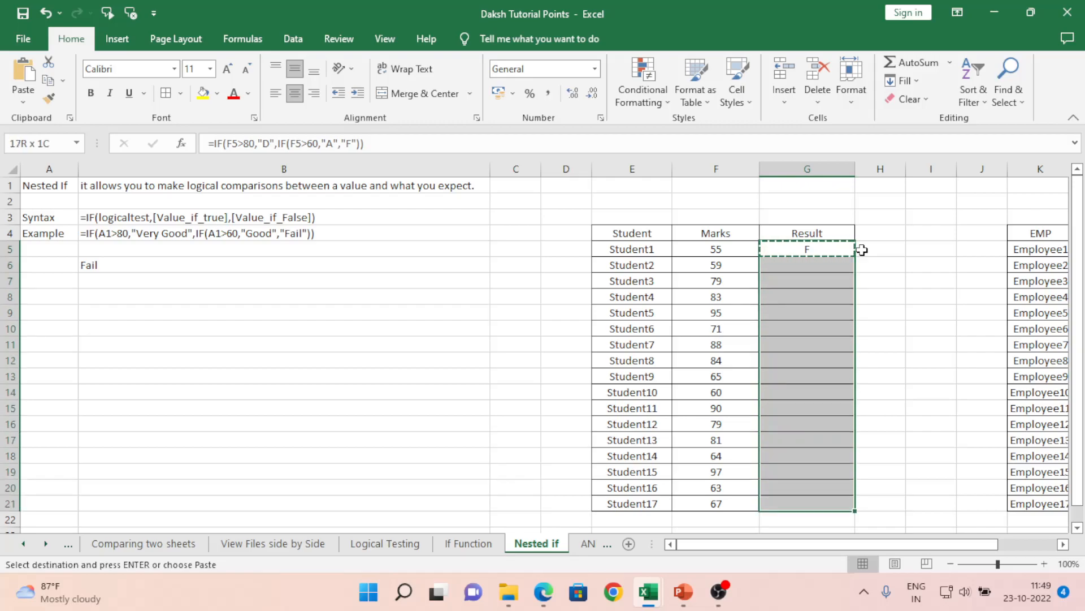
pyautogui.hotkey('ctrl', 'v')
pyautogui.press('Up')
pyautogui.press('Up')
pyautogui.press('Down')
pyautogui.press('Down')
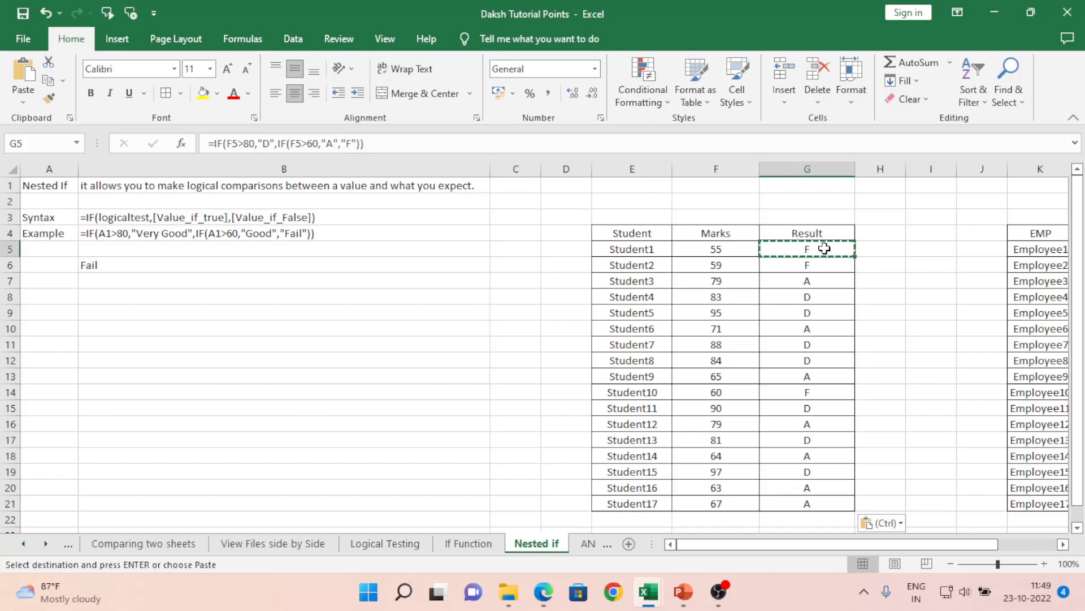
# - Add a "Salary" header in N4, directly beside the employee table's Result column
pyautogui.press('Right')
pyautogui.press('Right')
pyautogui.press('Right')
pyautogui.press('Right')
pyautogui.press('Right')
pyautogui.press('Right')
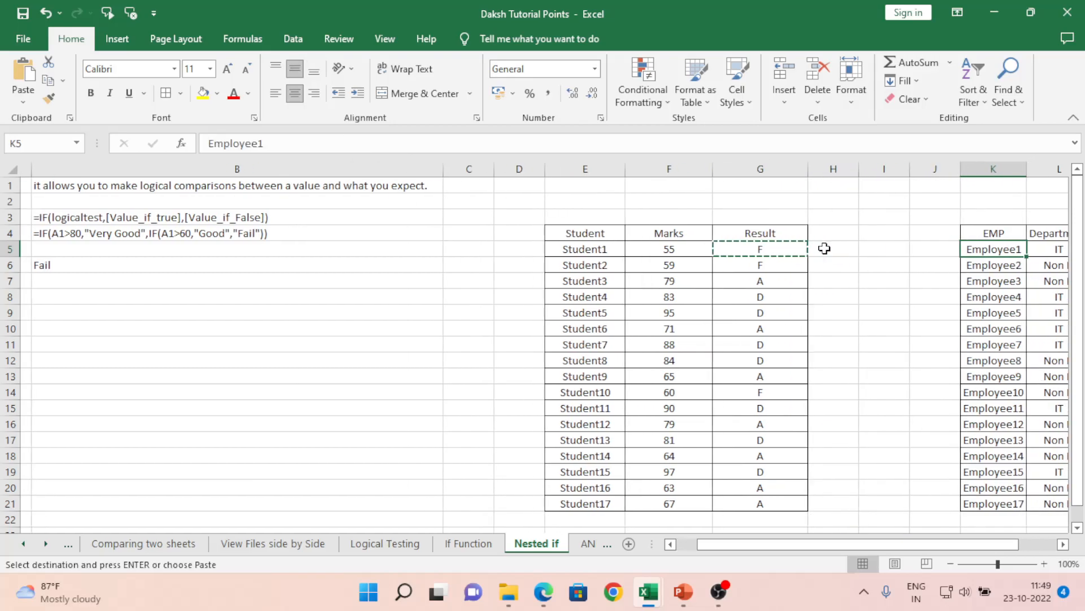
pyautogui.press('Left')
pyautogui.press('Right')
pyautogui.press('Right')
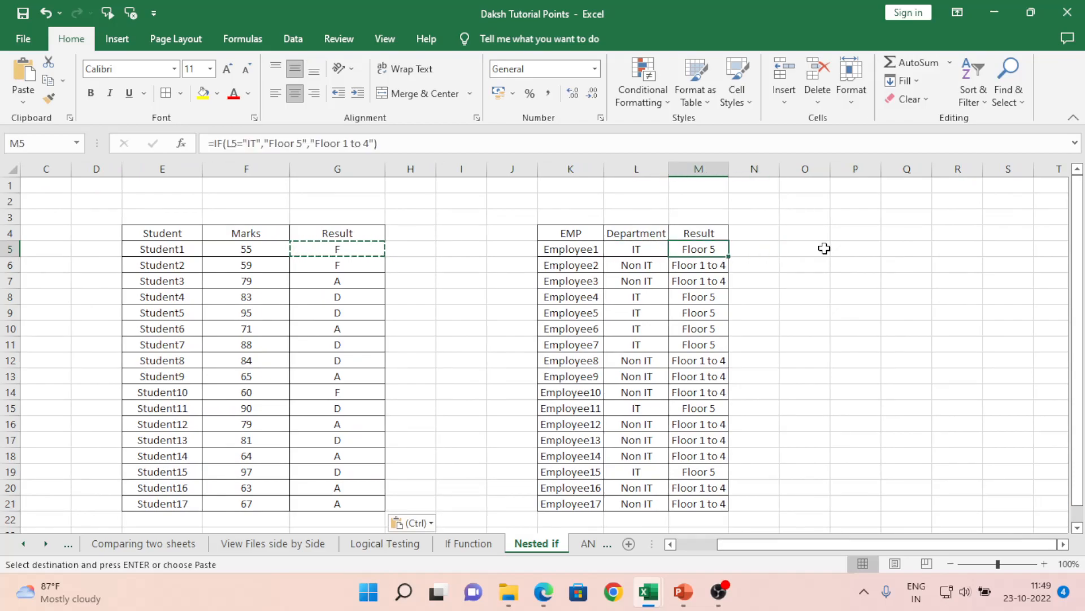
pyautogui.press('Up')
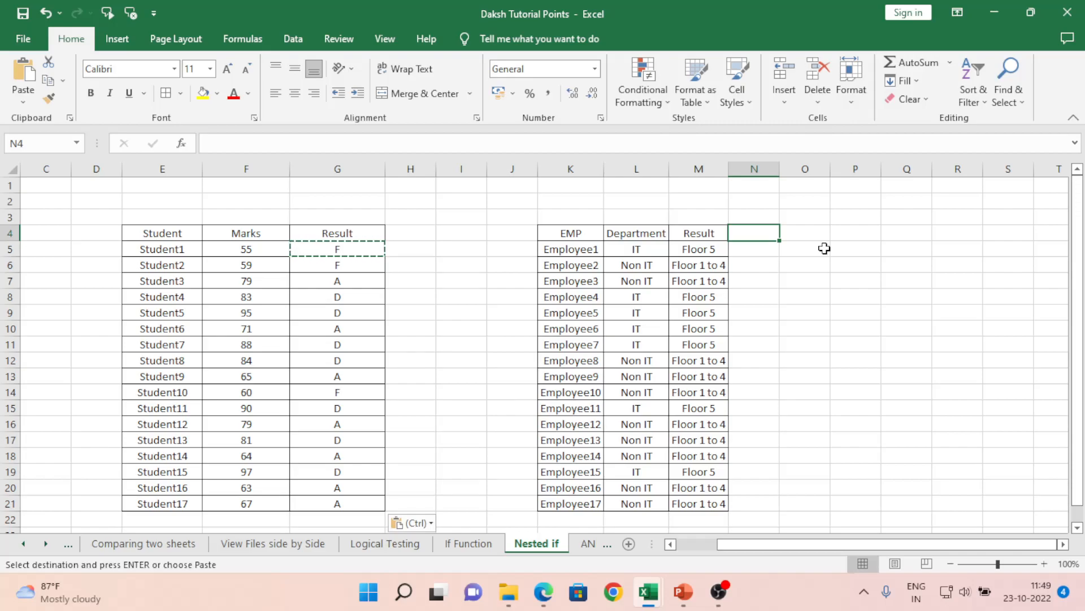
pyautogui.write('S')
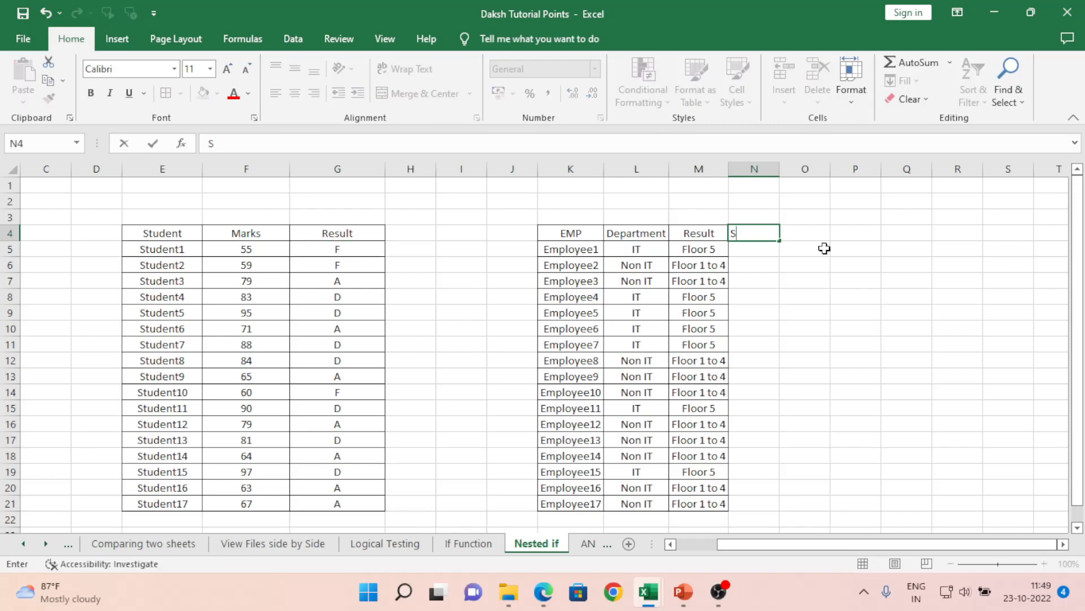
pyautogui.write('alary')
pyautogui.press('Return')
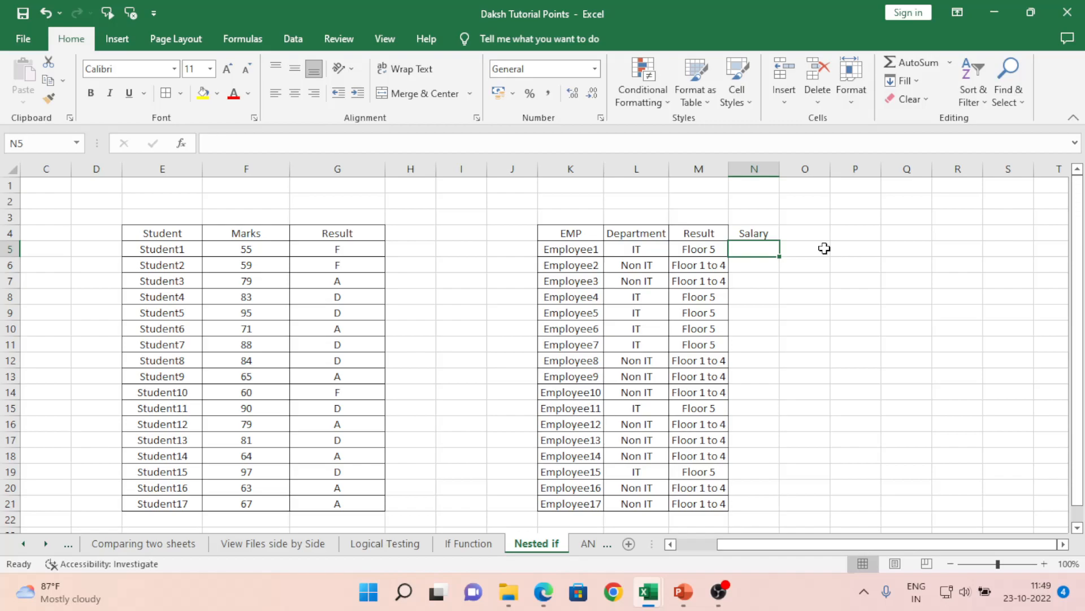
# - Fill the Salary column N5:N21 with salaries for all employees, starting with 10000 for Employee1
pyautogui.write('1000')
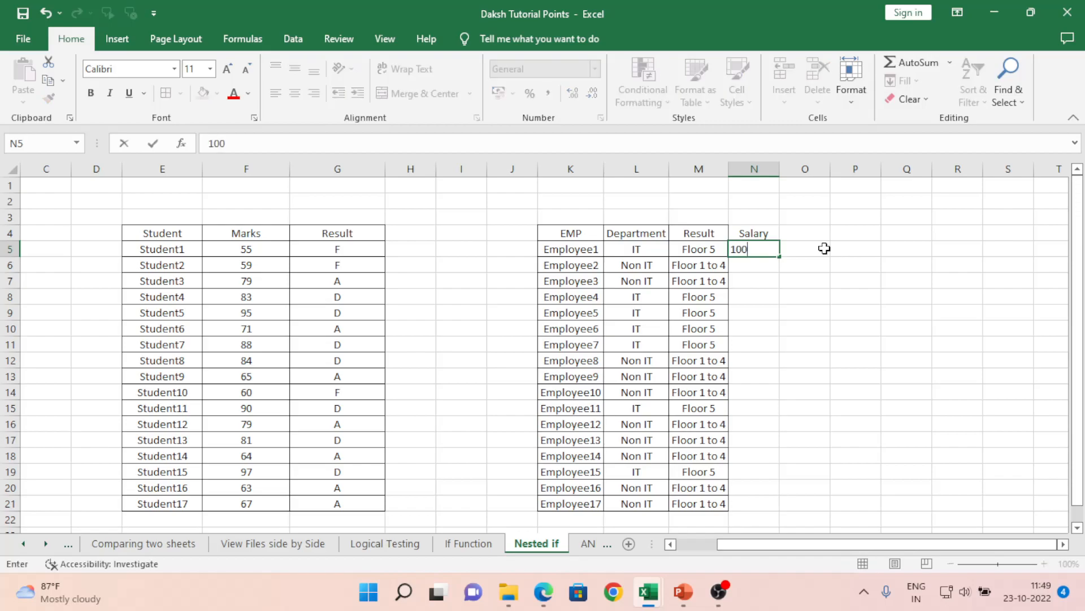
pyautogui.write('0')
pyautogui.press('Return')
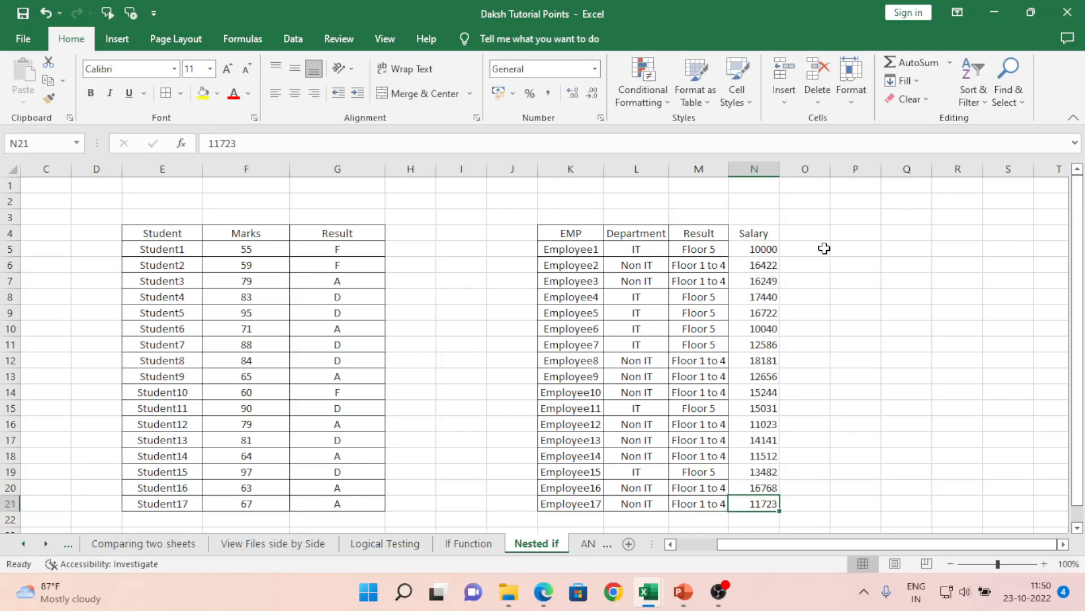
# - Review the Salary column from Employee17 up to the header and select the empty cell O5 beside Employee1's salary
pyautogui.press('Up')
pyautogui.press('Up')
pyautogui.press('Up')
pyautogui.press('Up')
pyautogui.press('Up')
pyautogui.press('Up')
pyautogui.press('Up')
pyautogui.press('Up')
pyautogui.press('Up')
pyautogui.press('Up')
pyautogui.press('Up')
pyautogui.press('Up')
pyautogui.press('Up')
pyautogui.press('Up')
pyautogui.press('Up')
pyautogui.press('Up')
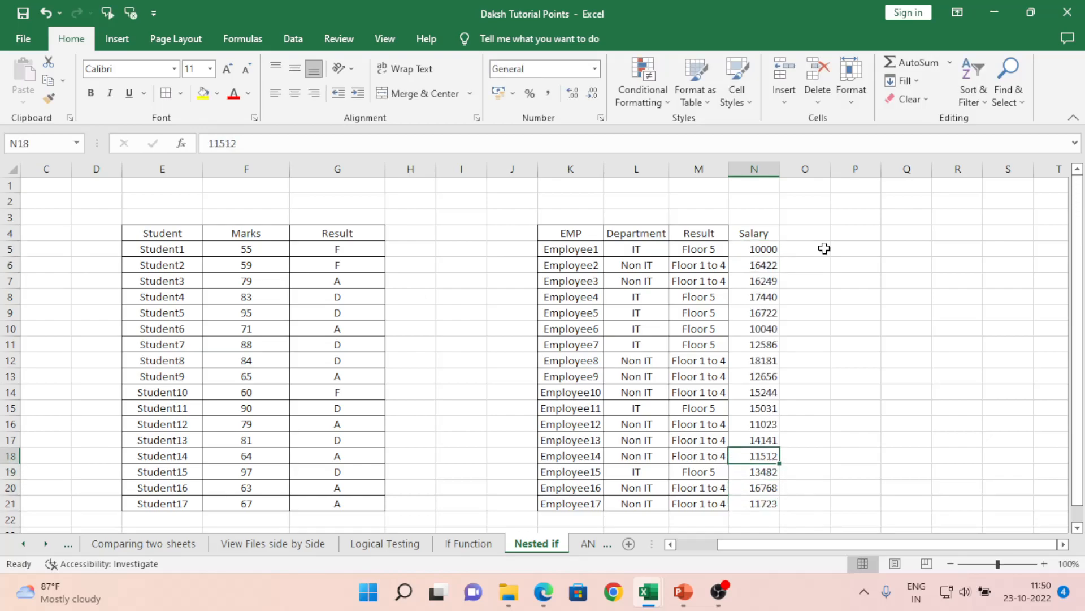
pyautogui.press('Up')
pyautogui.press('Right')
pyautogui.press('Left')
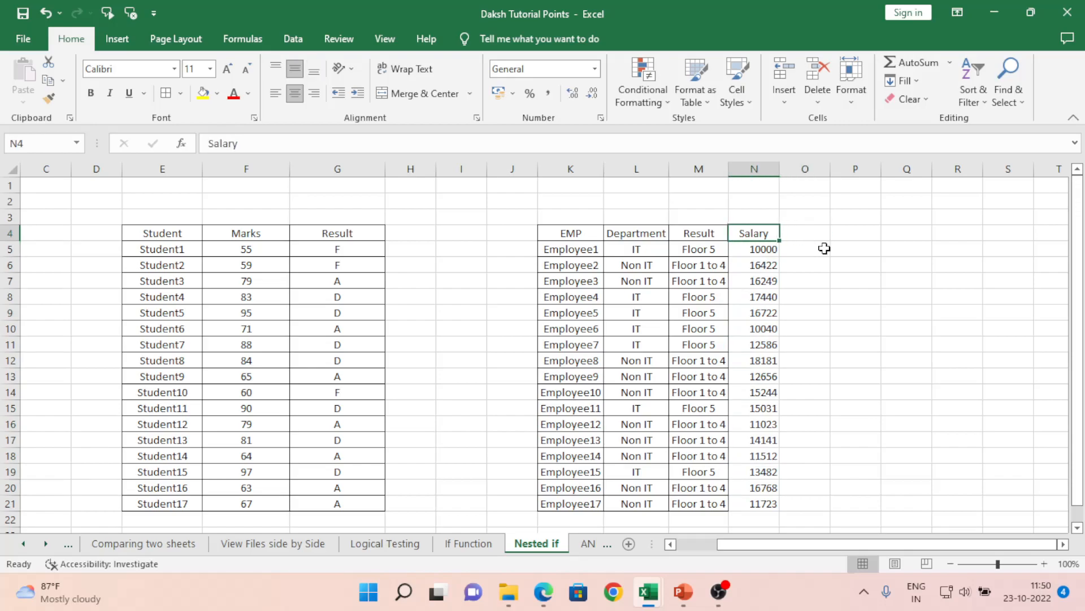
pyautogui.press('Right')
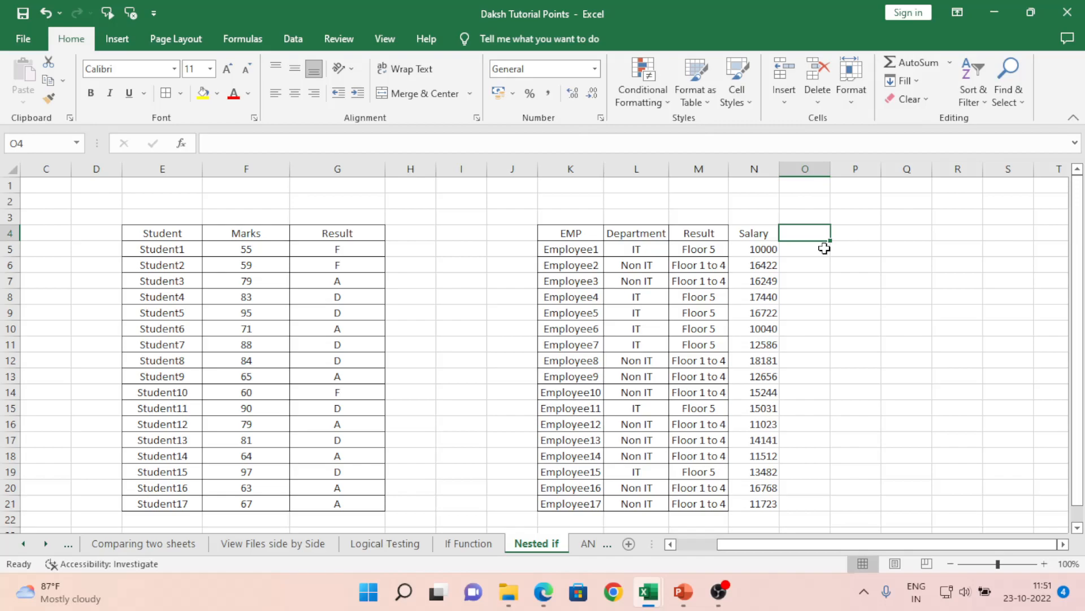
pyautogui.click(824, 249)
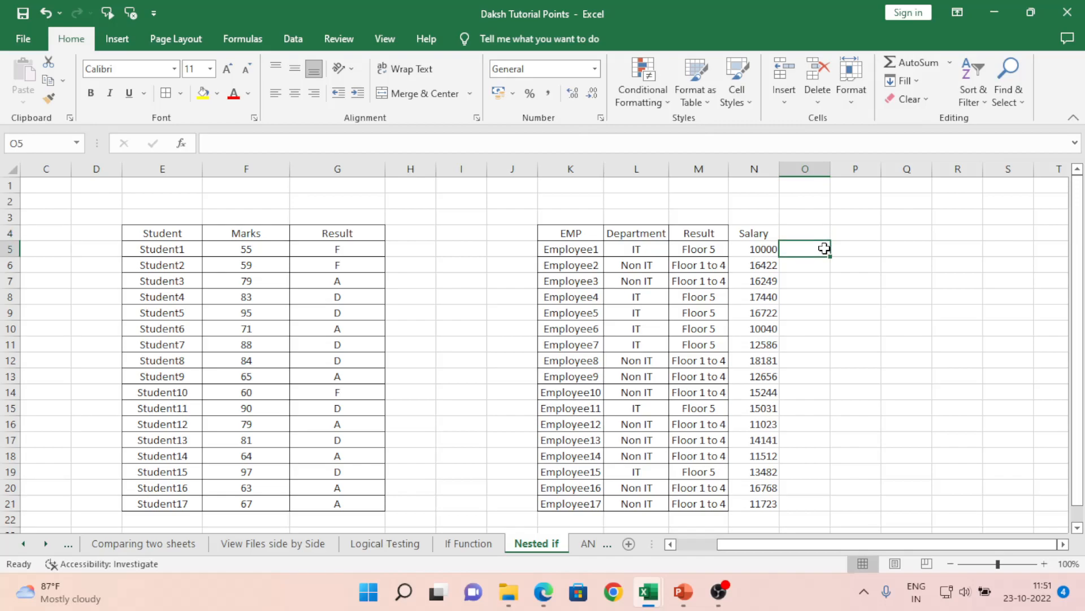
# - Start an IF formula in O5 that returns "Below 10K" when the salary in N5 is less than 10000
pyautogui.write('=')
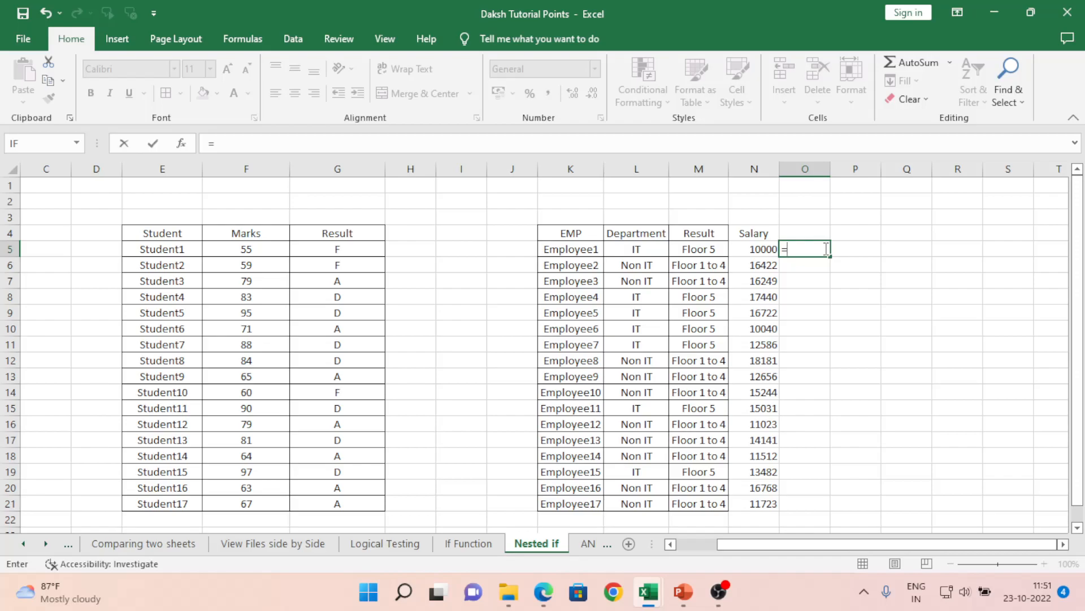
pyautogui.write('if')
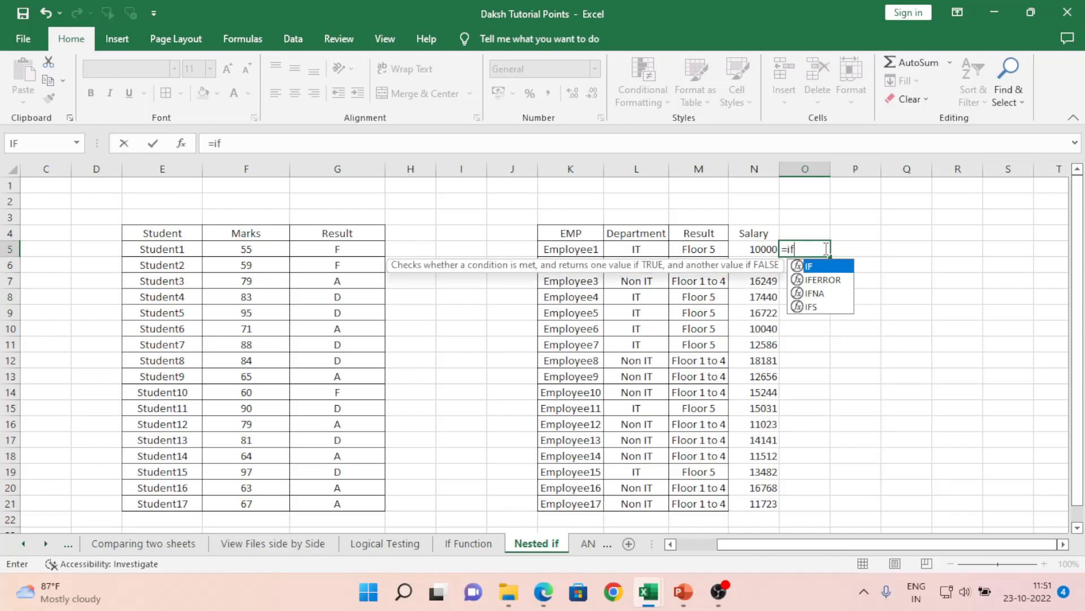
pyautogui.write('n')
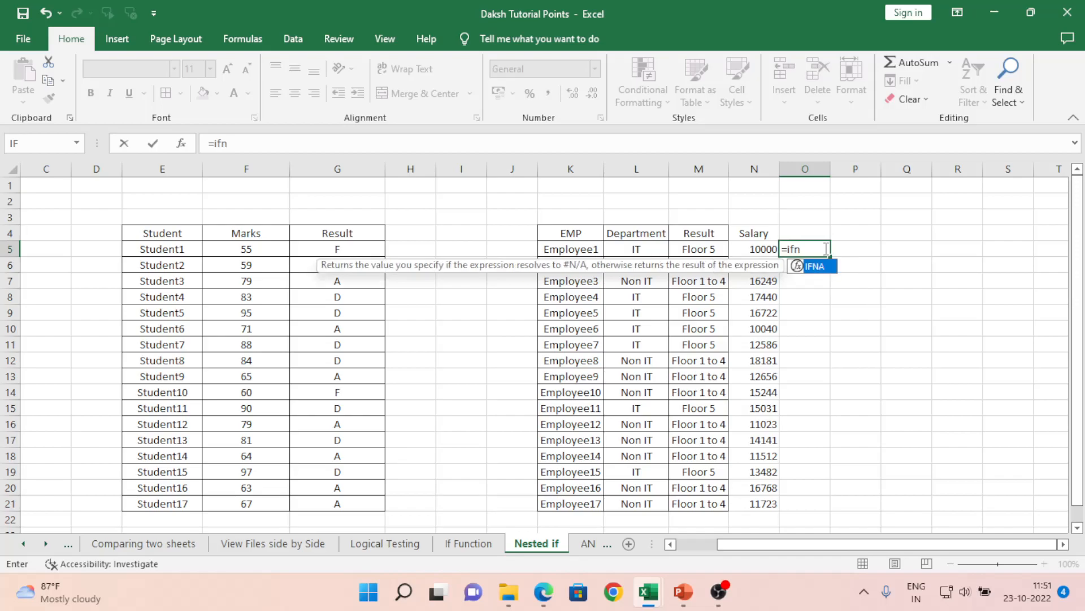
pyautogui.write('5')
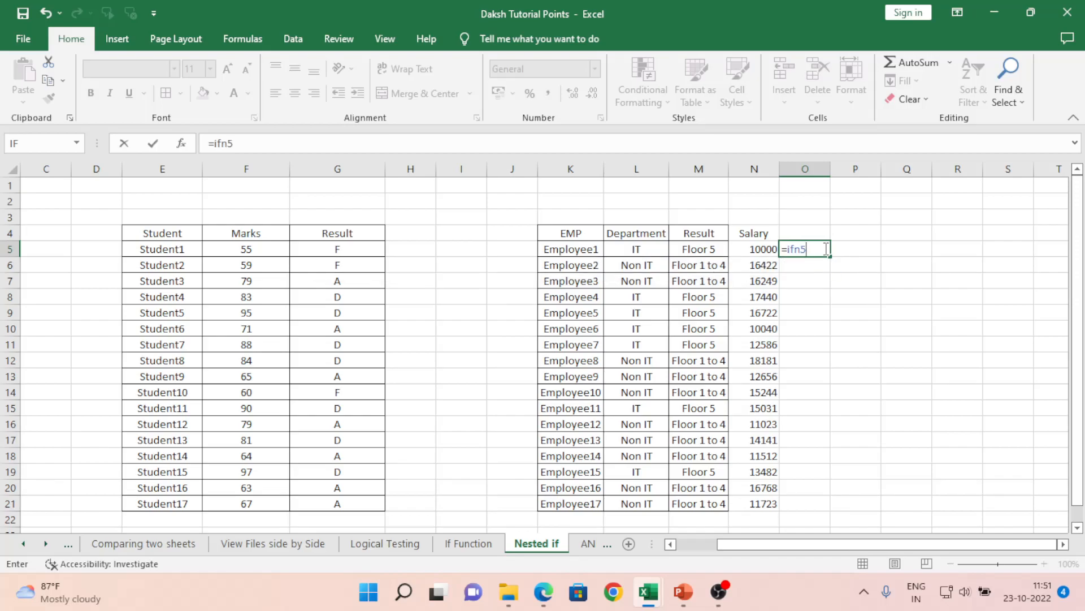
pyautogui.press('BackSpace')
pyautogui.press('BackSpace')
pyautogui.write('(n5')
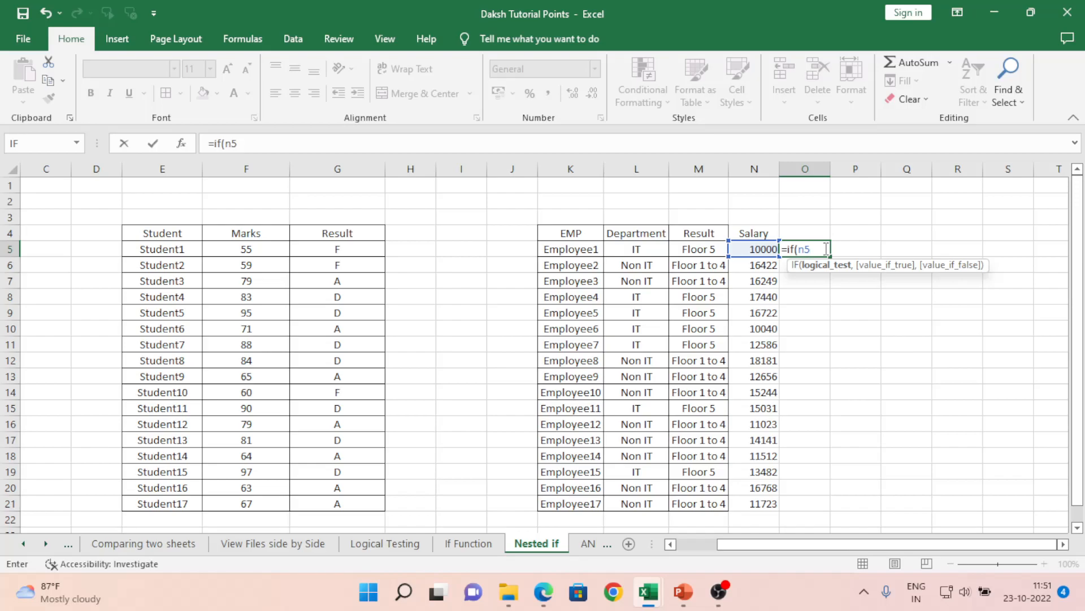
pyautogui.write('<10000')
pyautogui.write(',"B')
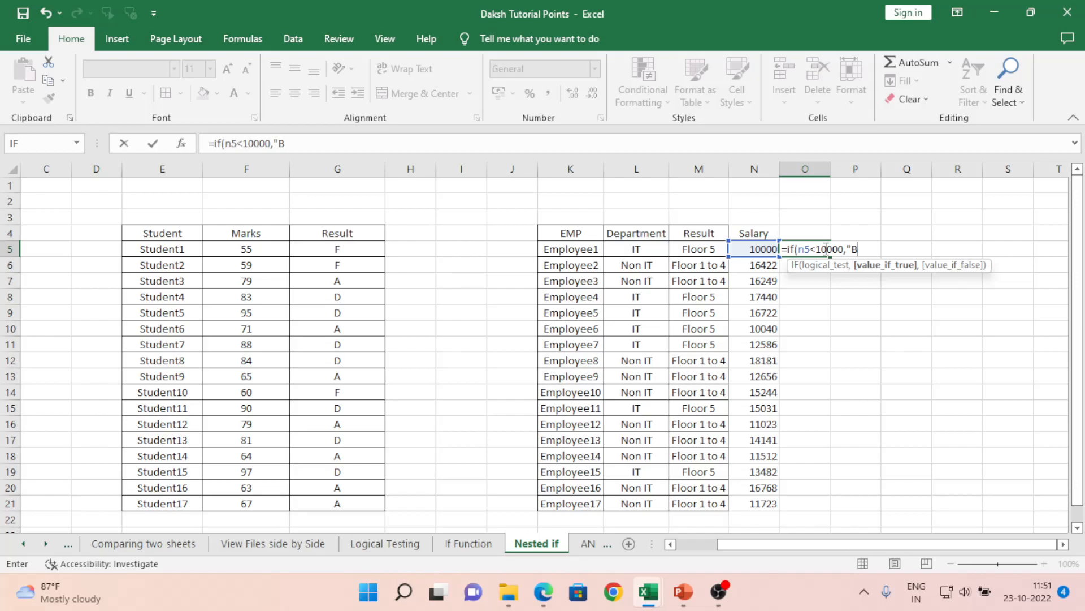
pyautogui.write('elow !0')
pyautogui.press('BackSpace')
pyautogui.press('BackSpace')
pyautogui.write('10K", ')
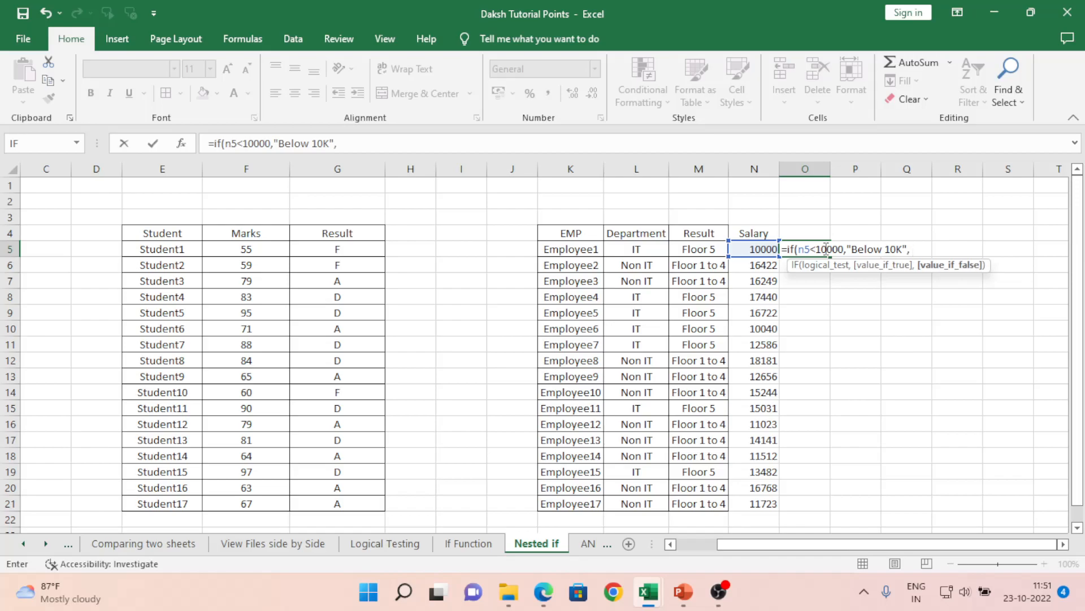
# - Nest a second IF as the false value, returning "10K to 15K" when N5 is less than 15000
pyautogui.write('if')
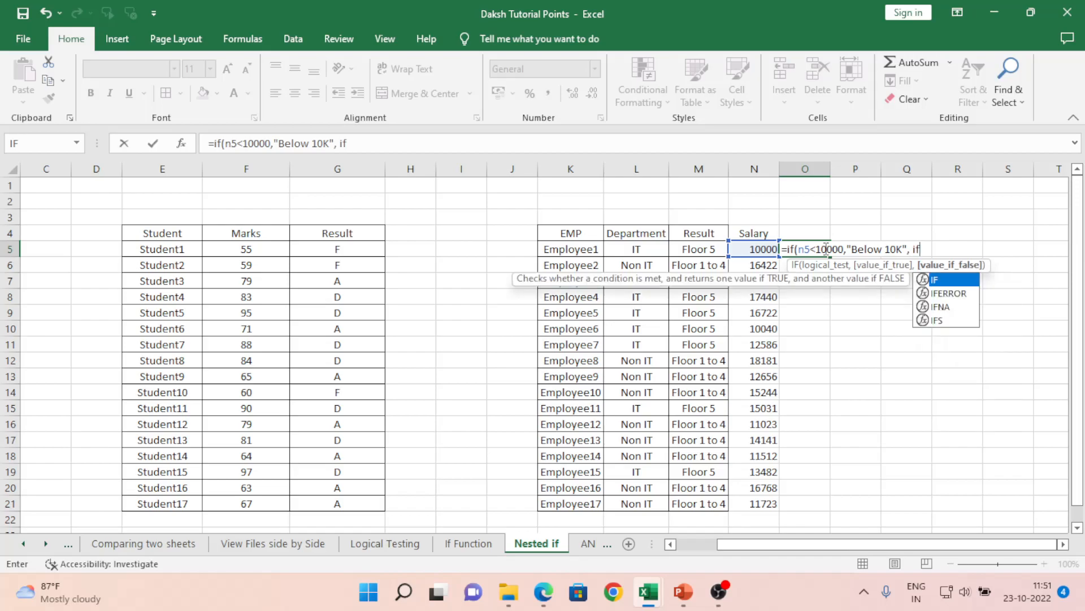
pyautogui.press('Tab')
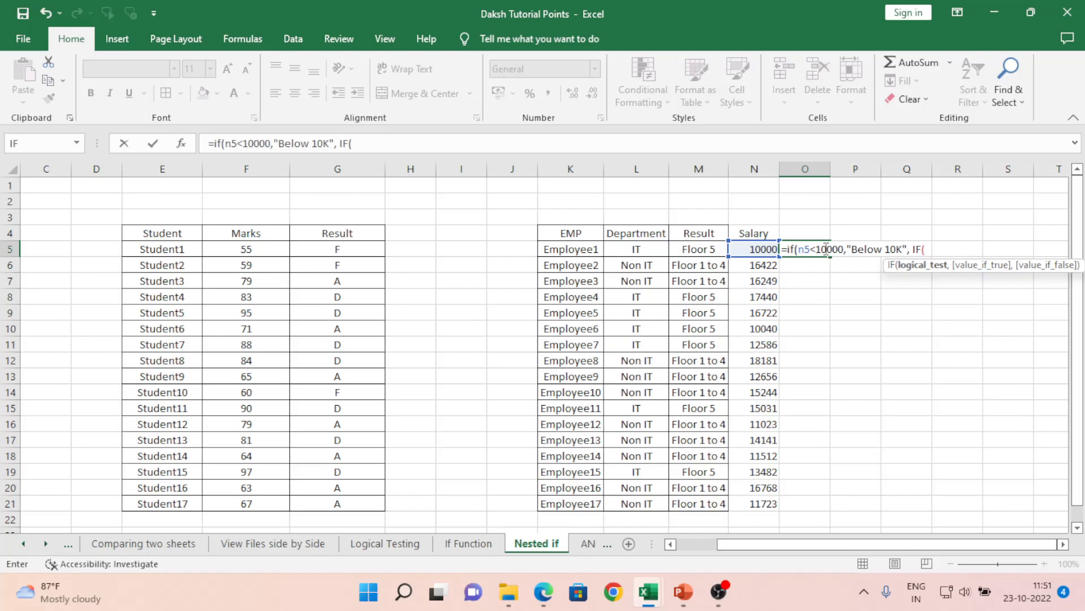
pyautogui.write('N')
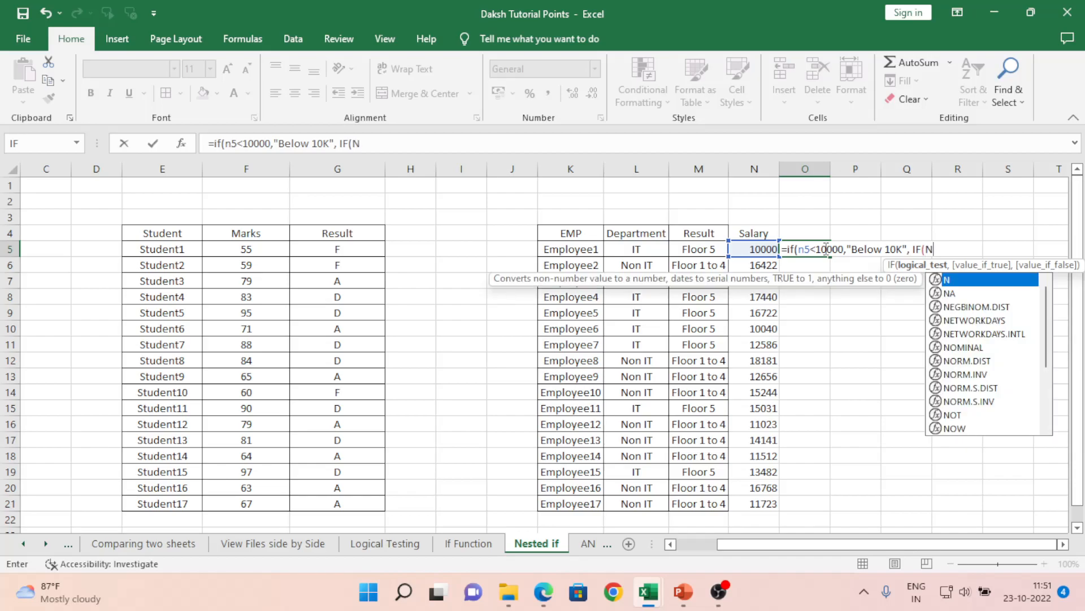
pyautogui.write('5')
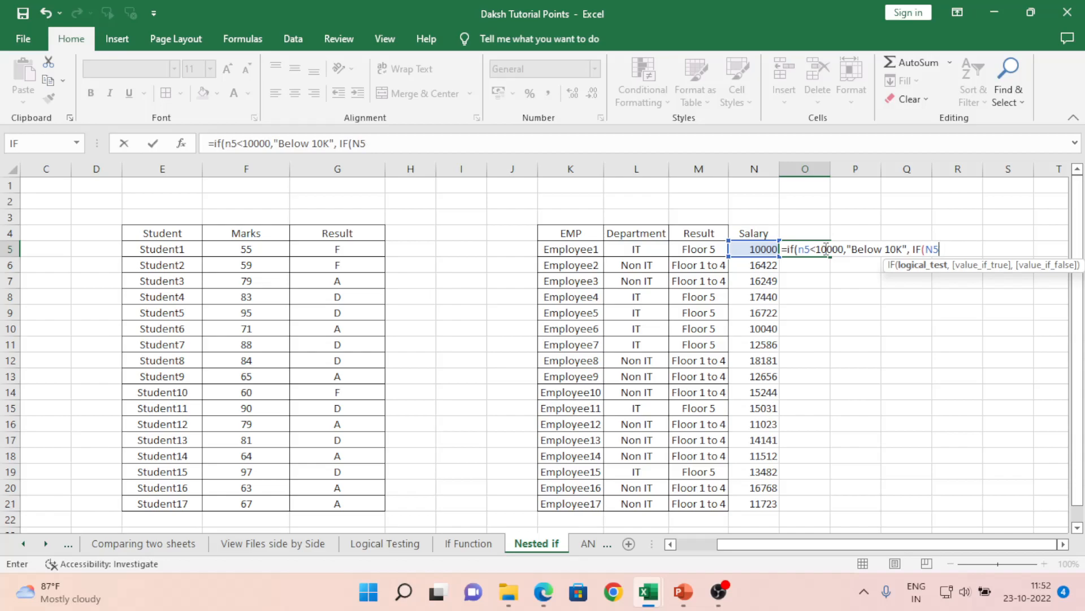
pyautogui.write('<')
pyautogui.write('15000,')
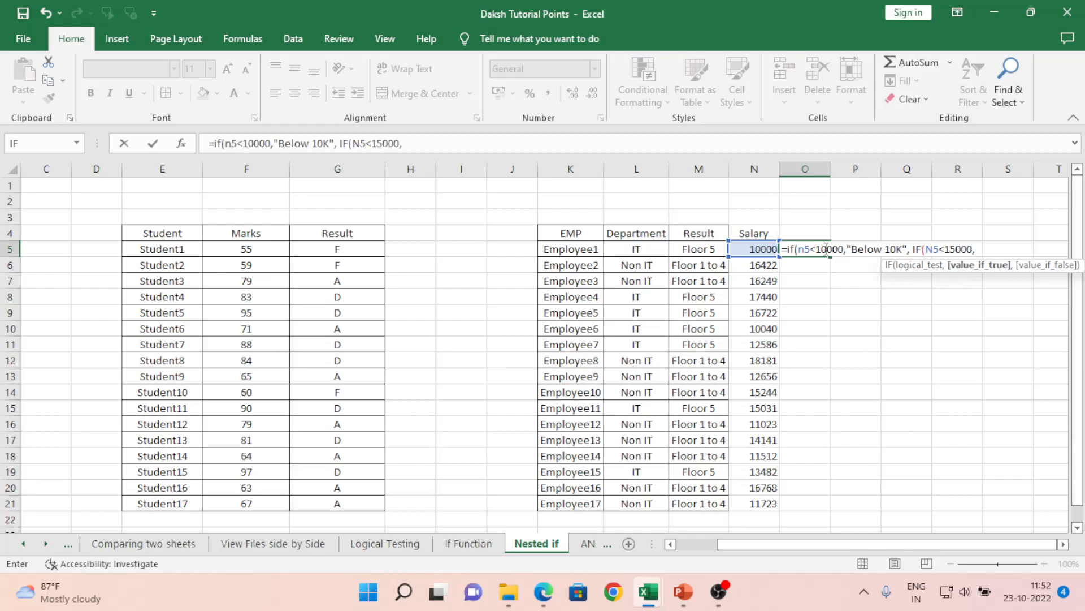
pyautogui.write('"10K to 15K')
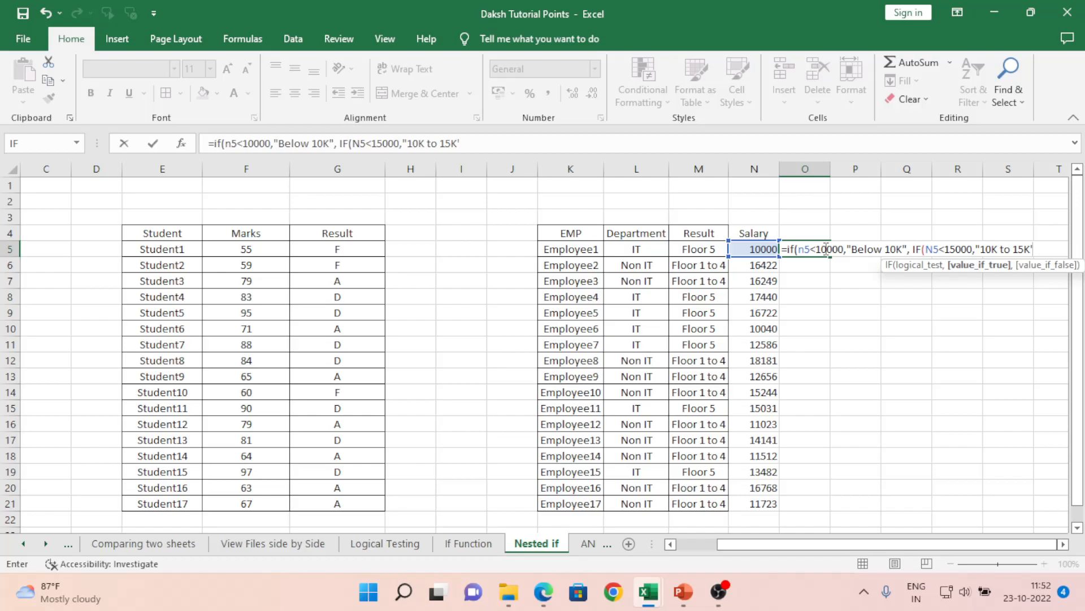
pyautogui.write('",')
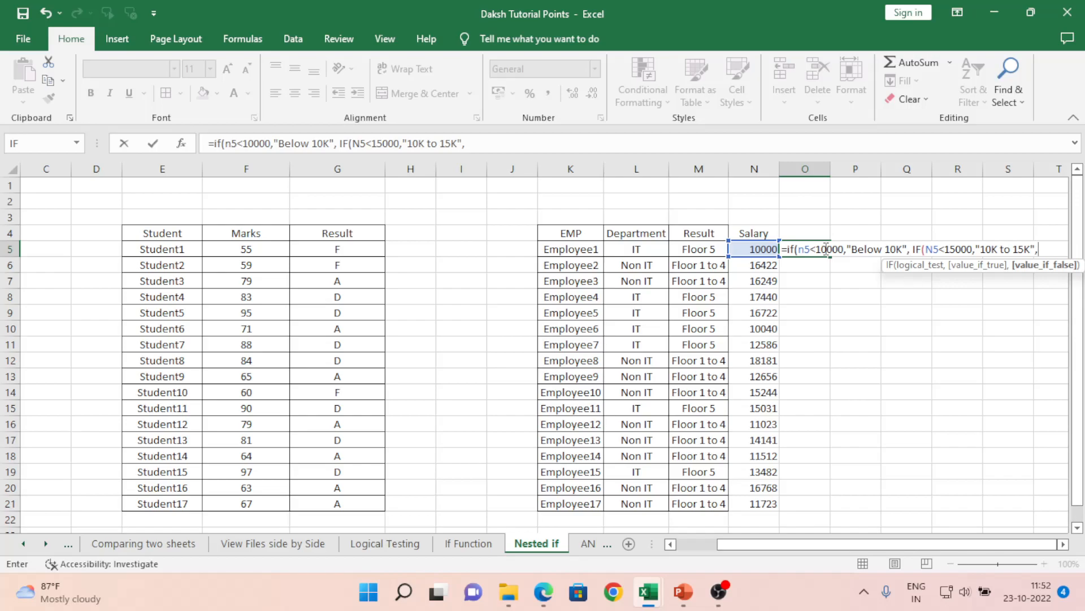
# - Nest a third IF in the O5 formula that returns "15K to18K" when N5 is less than 18000
pyautogui.write('if')
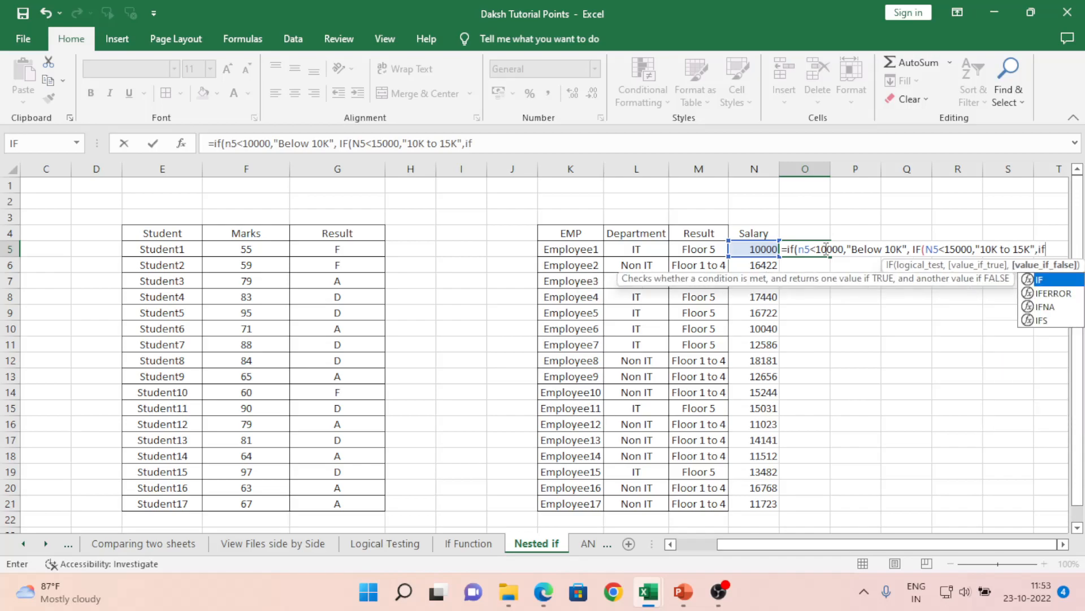
pyautogui.press('Tab')
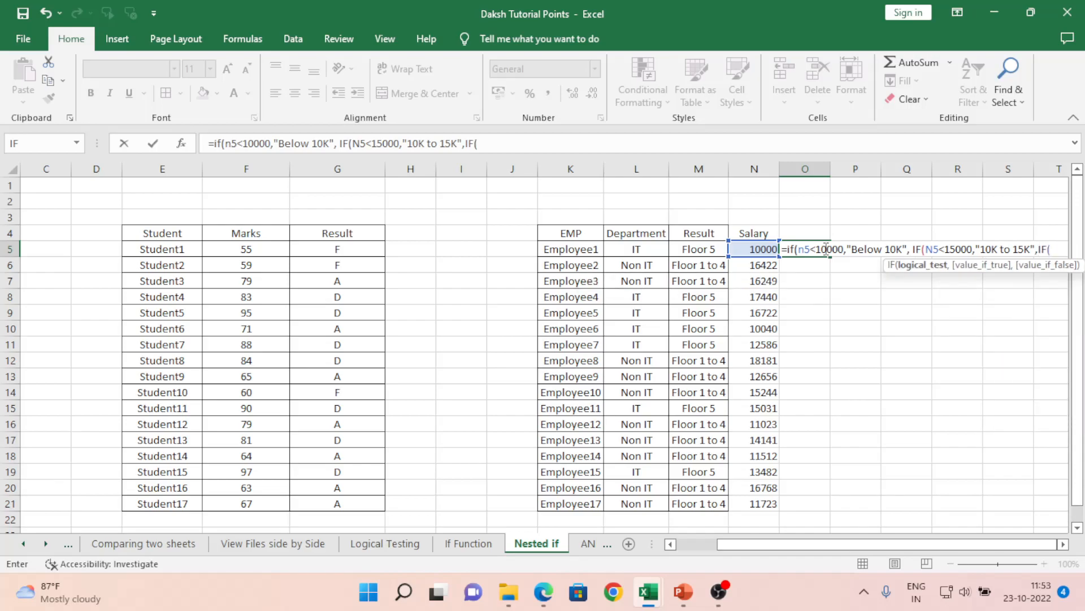
pyautogui.write('N')
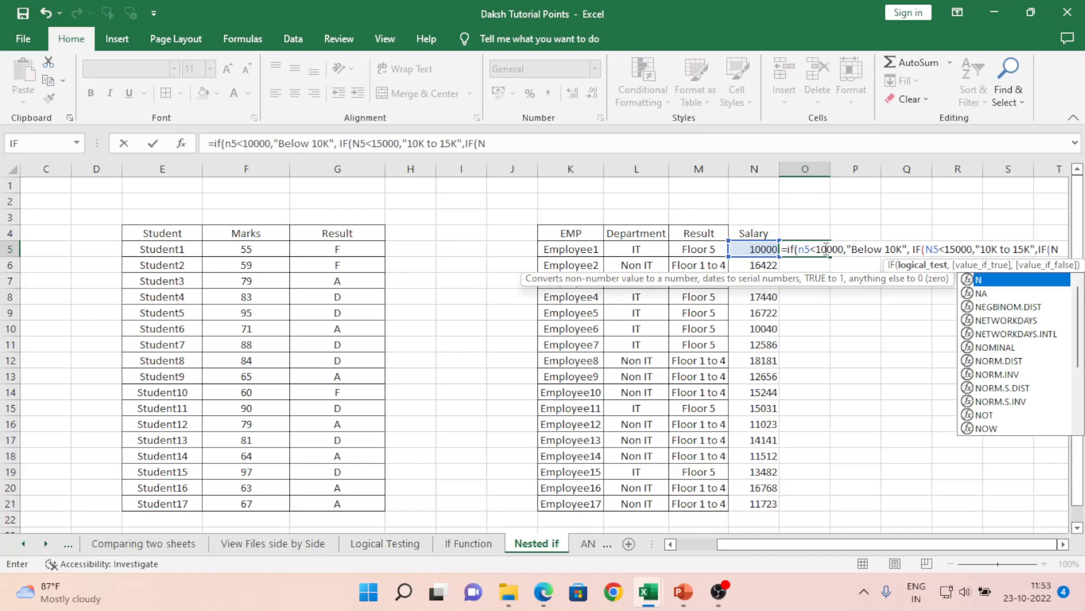
pyautogui.write('5')
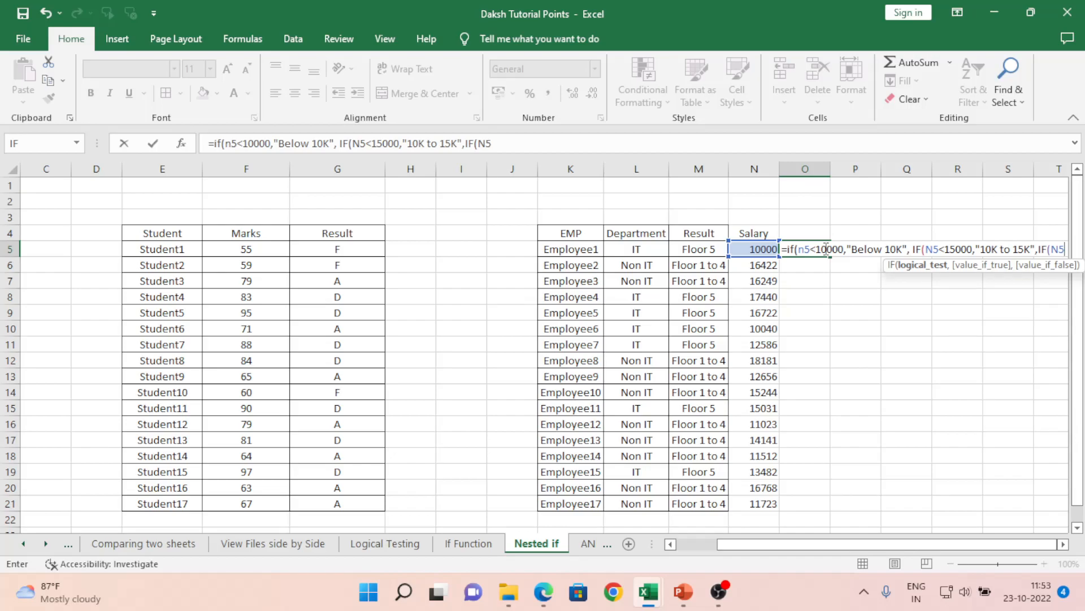
pyautogui.write('<18000')
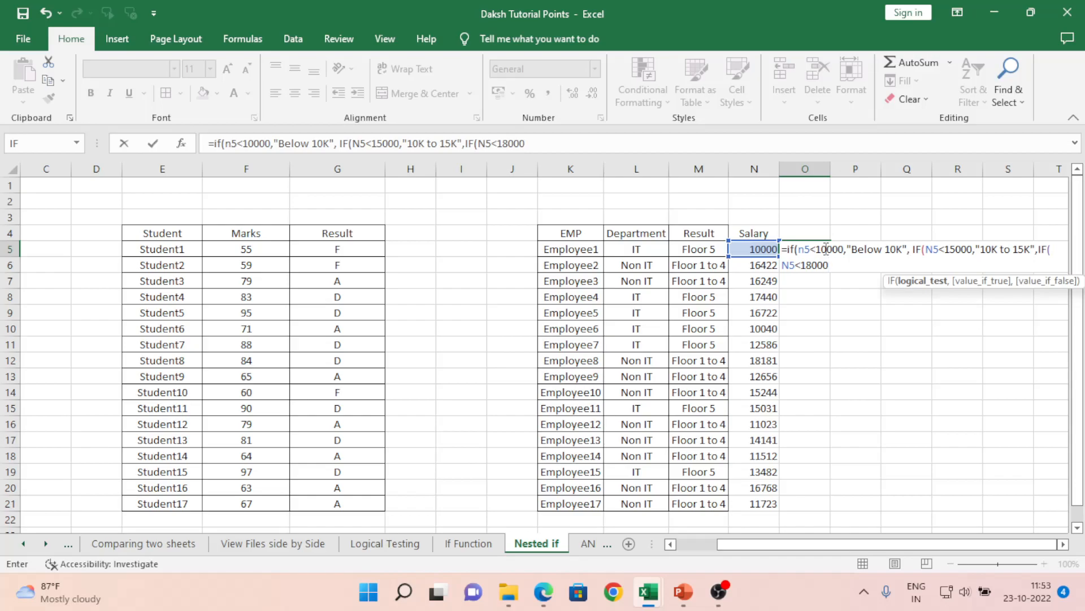
pyautogui.write(',')
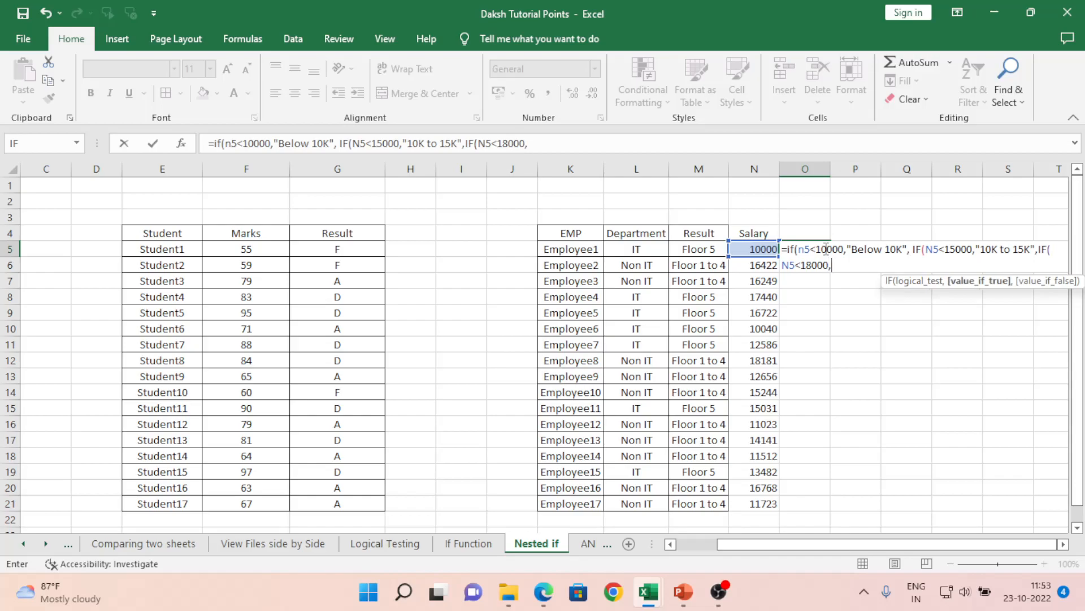
pyautogui.write('"15K')
pyautogui.write('to18K')
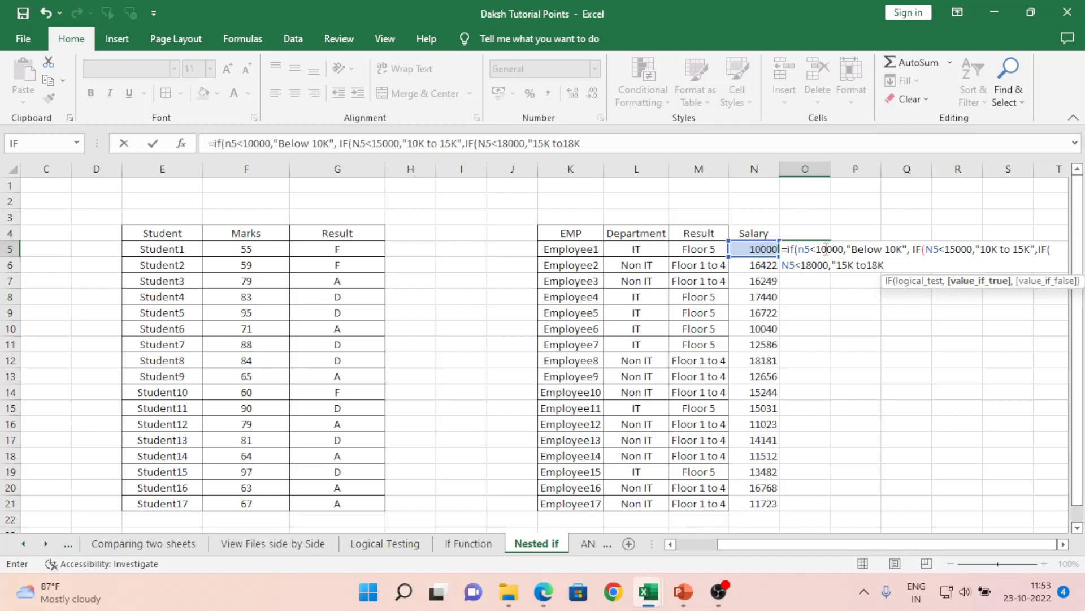
pyautogui.write('",')
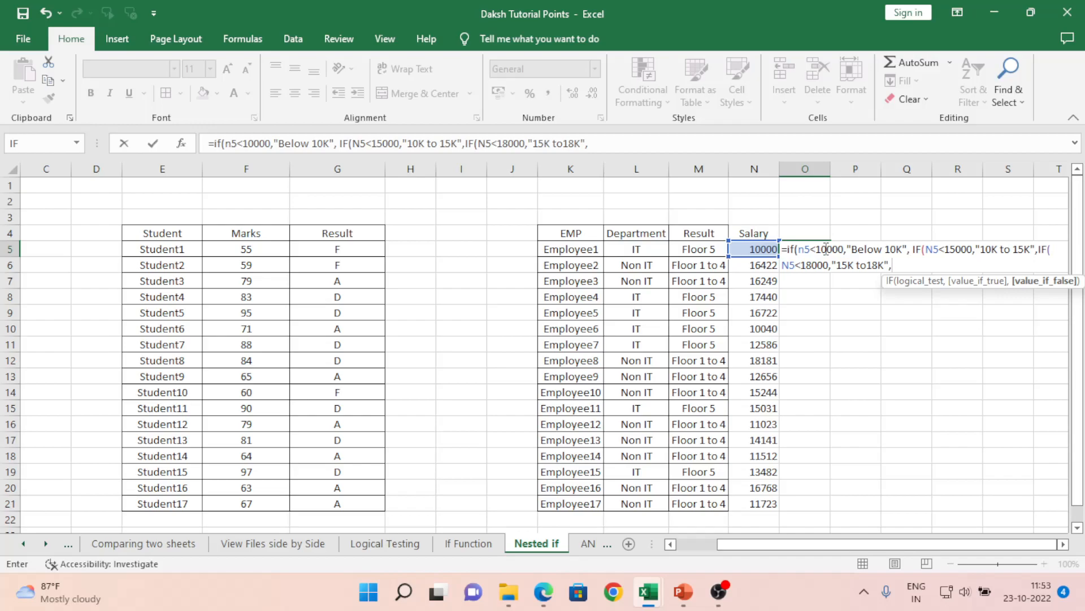
# - Nest a fourth IF in the O5 formula that returns "Above 18K" when N5 is greater than 20000
pyautogui.write('if')
pyautogui.press('Tab')
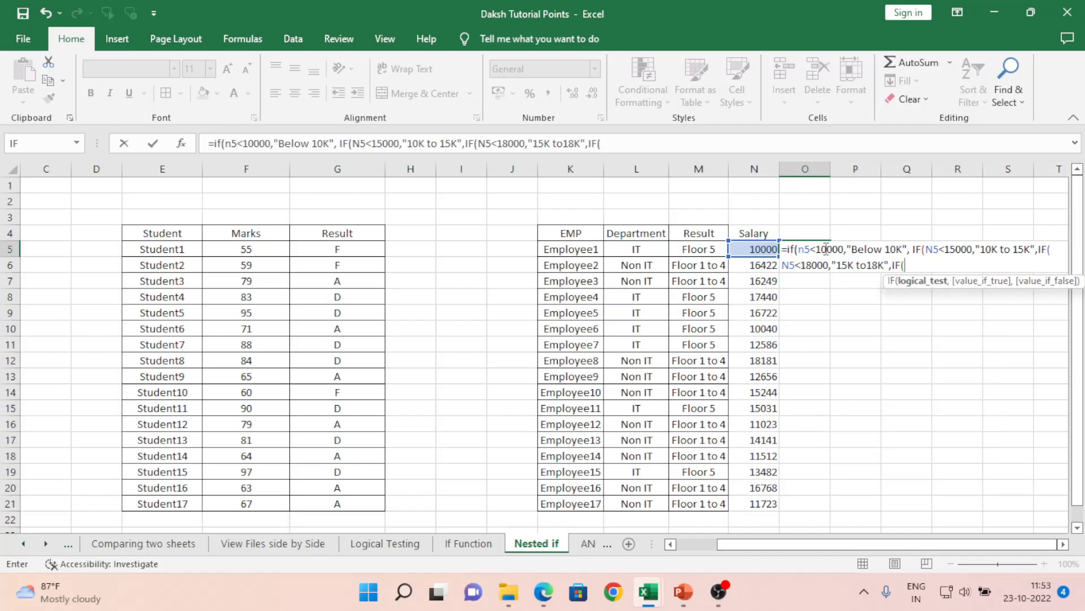
pyautogui.write('N5')
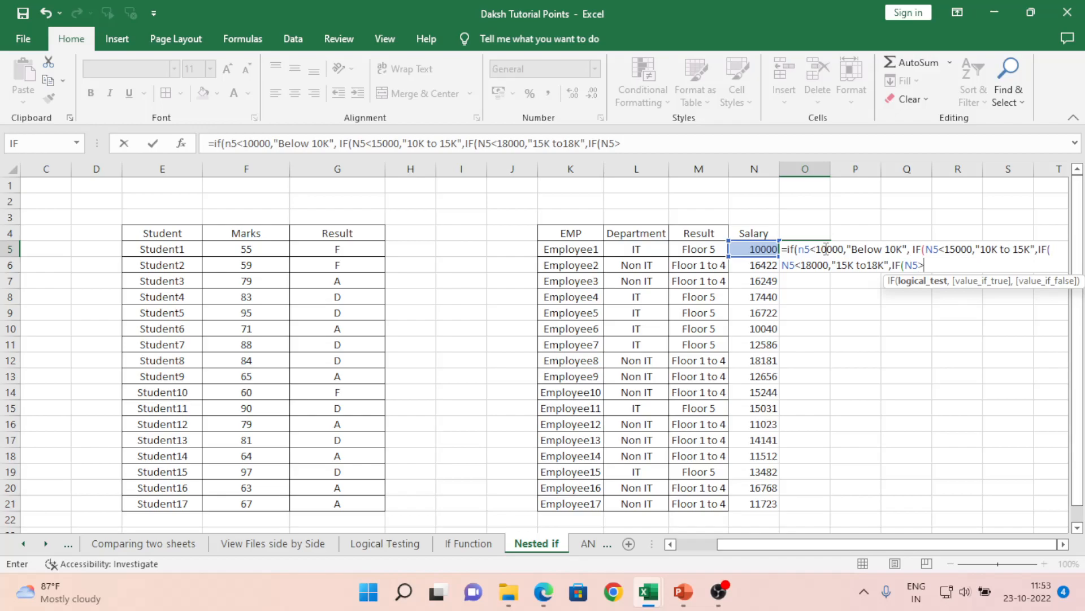
pyautogui.write('>20000,')
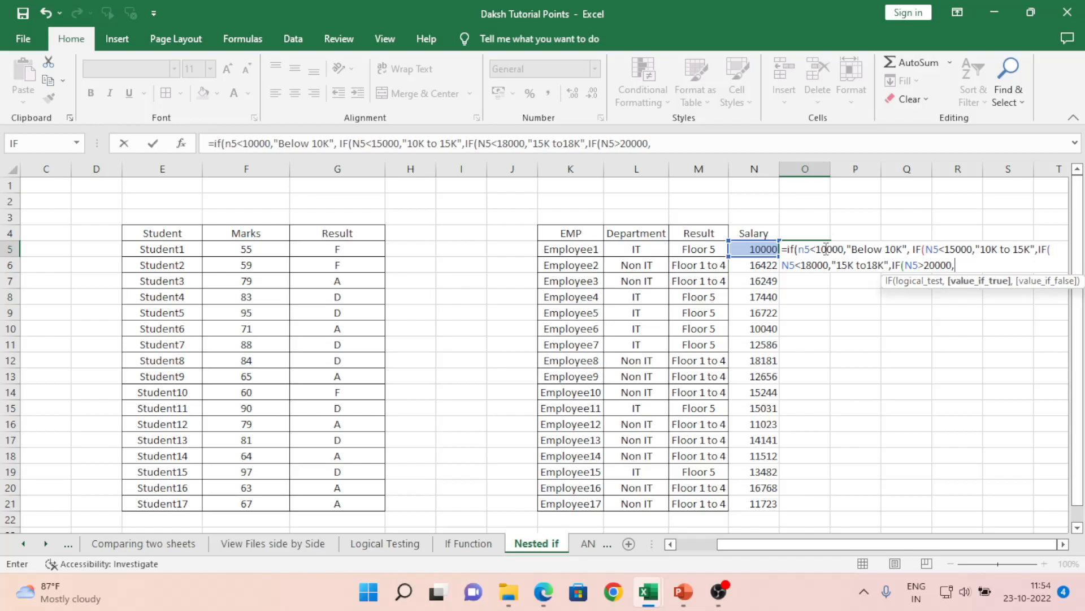
pyautogui.write('"Above 18')
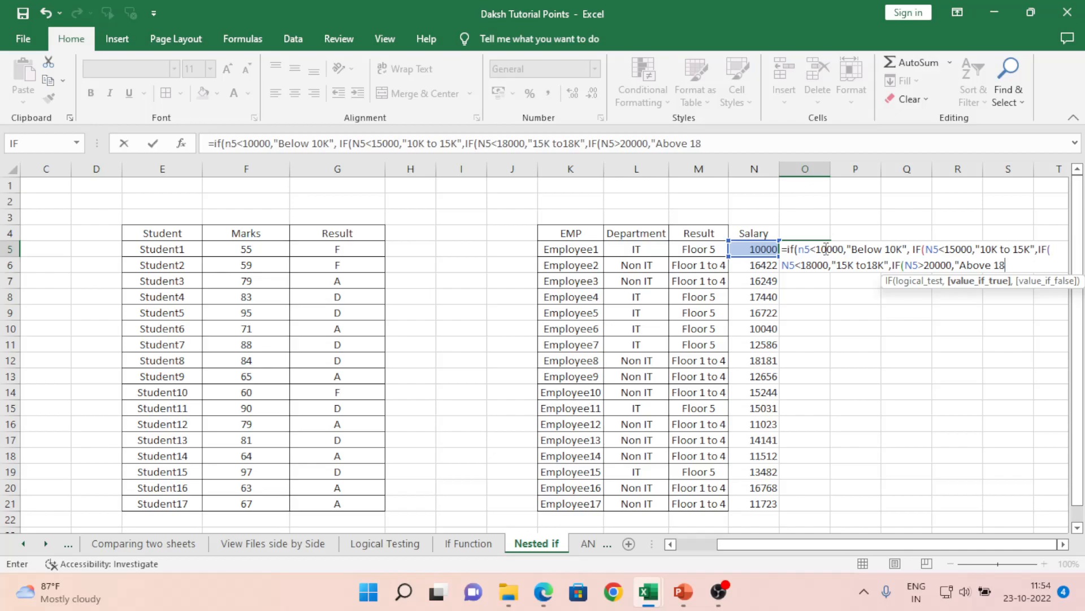
pyautogui.write('K"')
pyautogui.write(',')
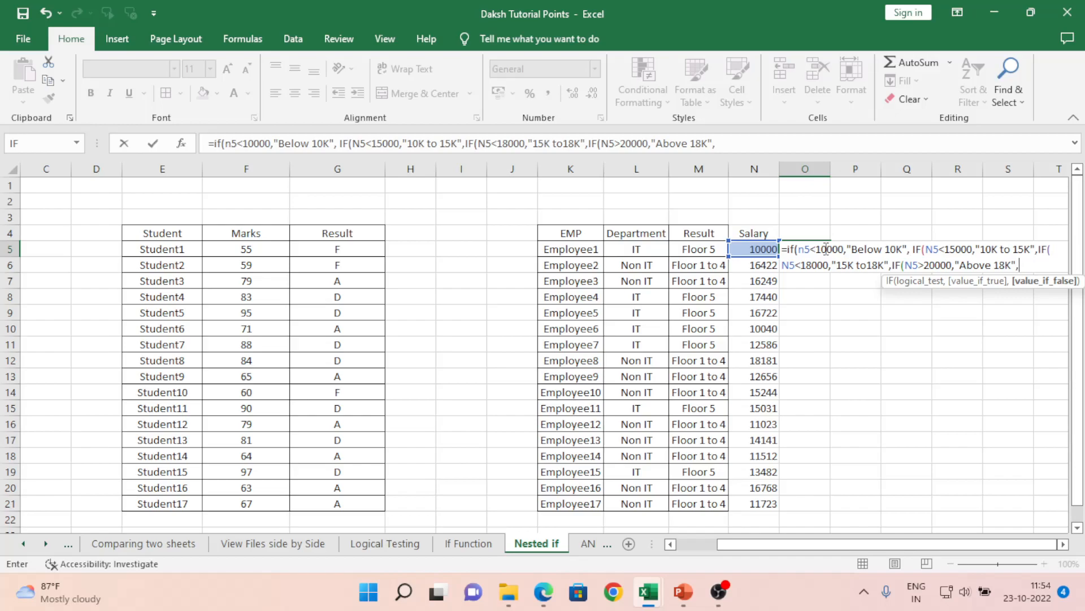
# - Finish the O5 formula with "More than 20K" as the final false value, close all the nested IFs and enter it
pyautogui.write('"More than ')
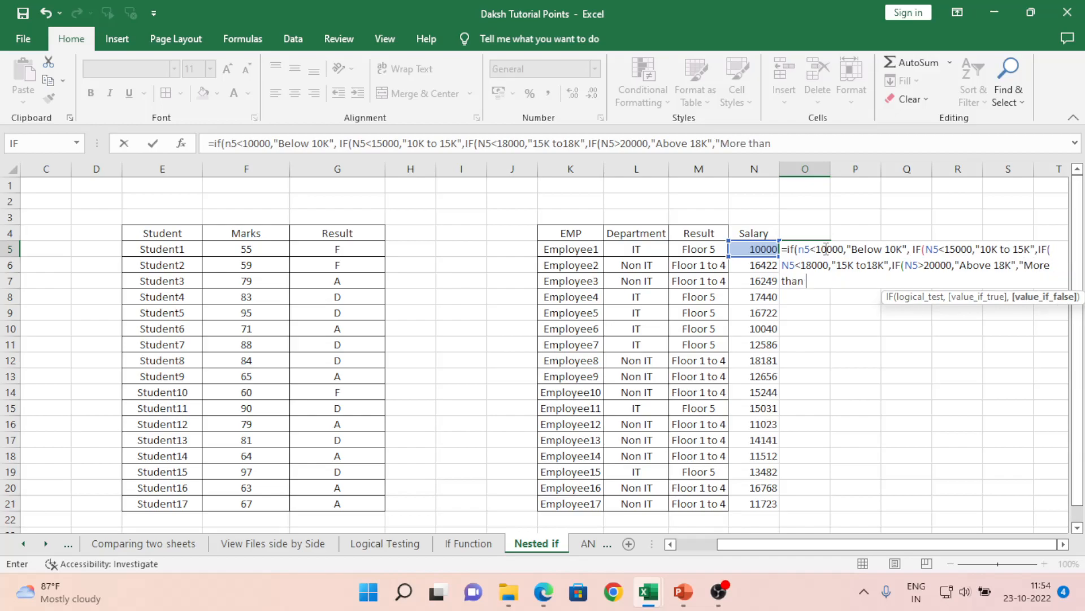
pyautogui.write('2')
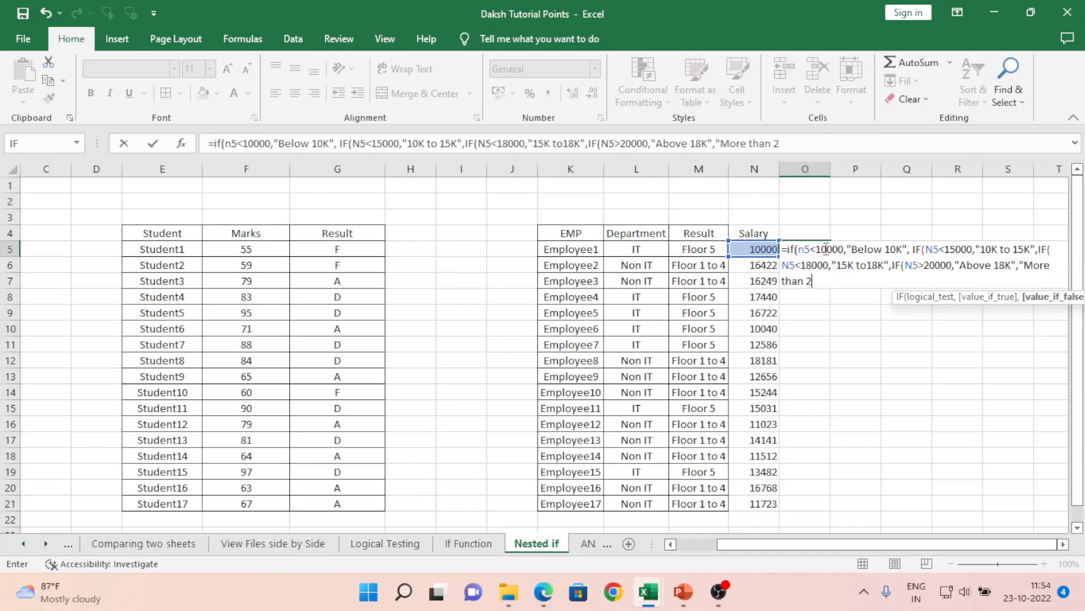
pyautogui.write('0K"')
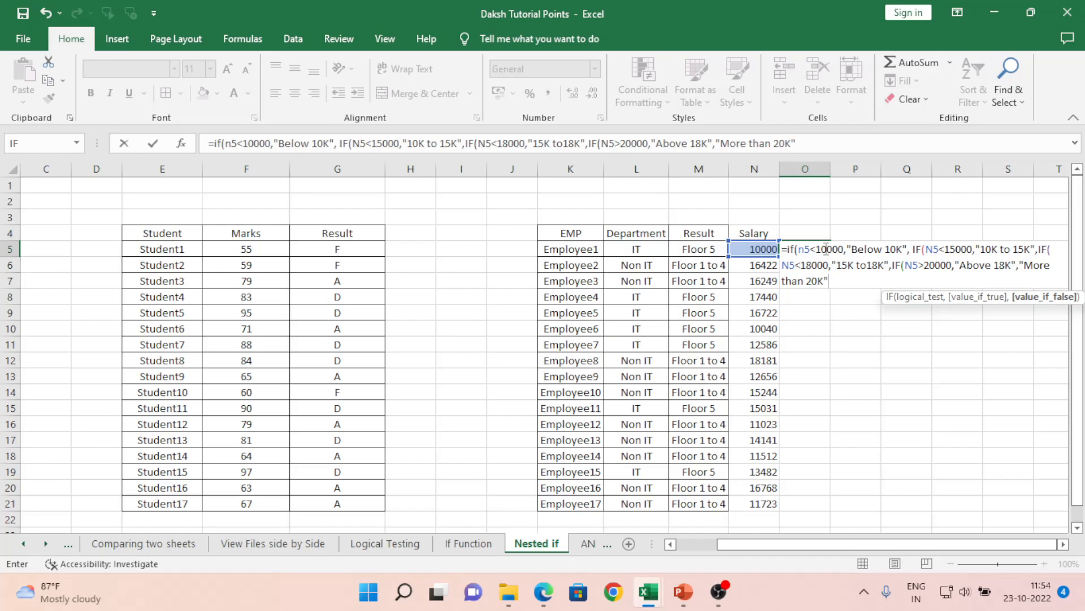
pyautogui.write(')))')
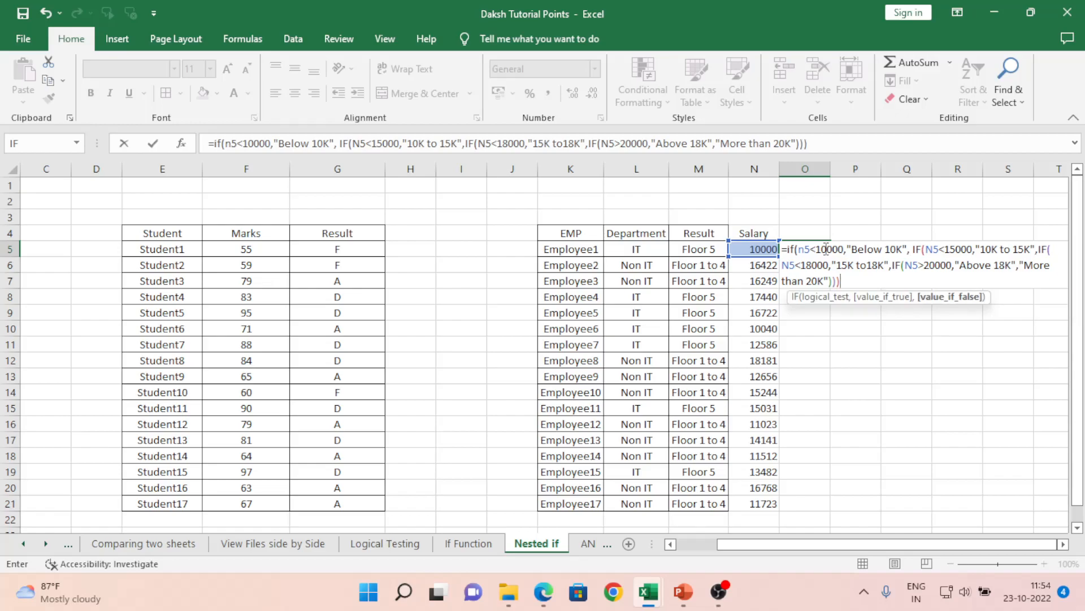
pyautogui.press('Return')
pyautogui.press('Return')
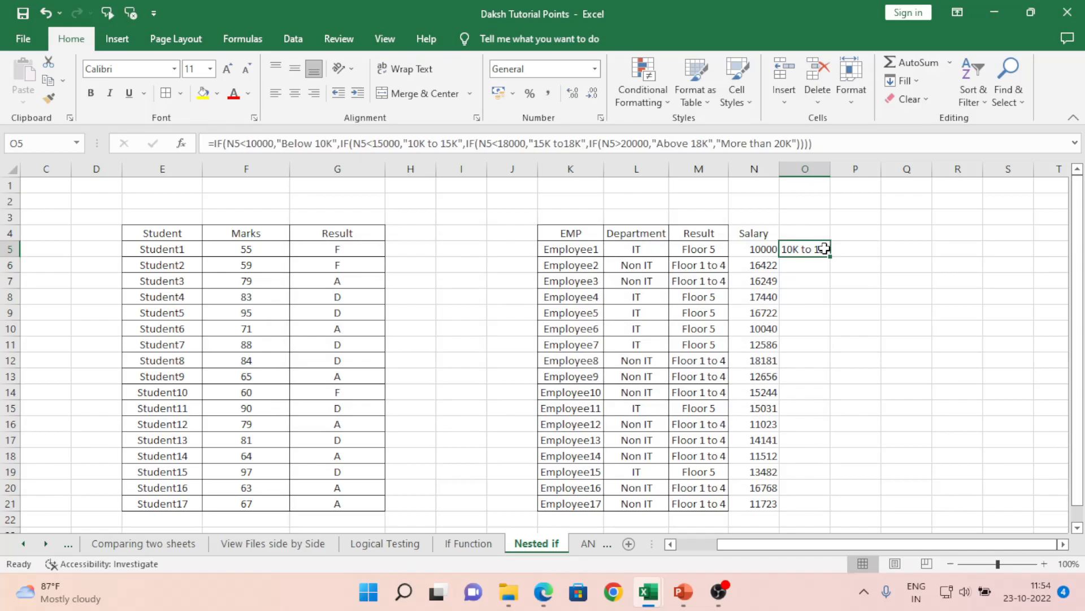
# - Widen column O and copy the salary band formula from O5 to the whole range O5:O21
pyautogui.moveTo(831, 169); pyautogui.dragTo(970, 166)
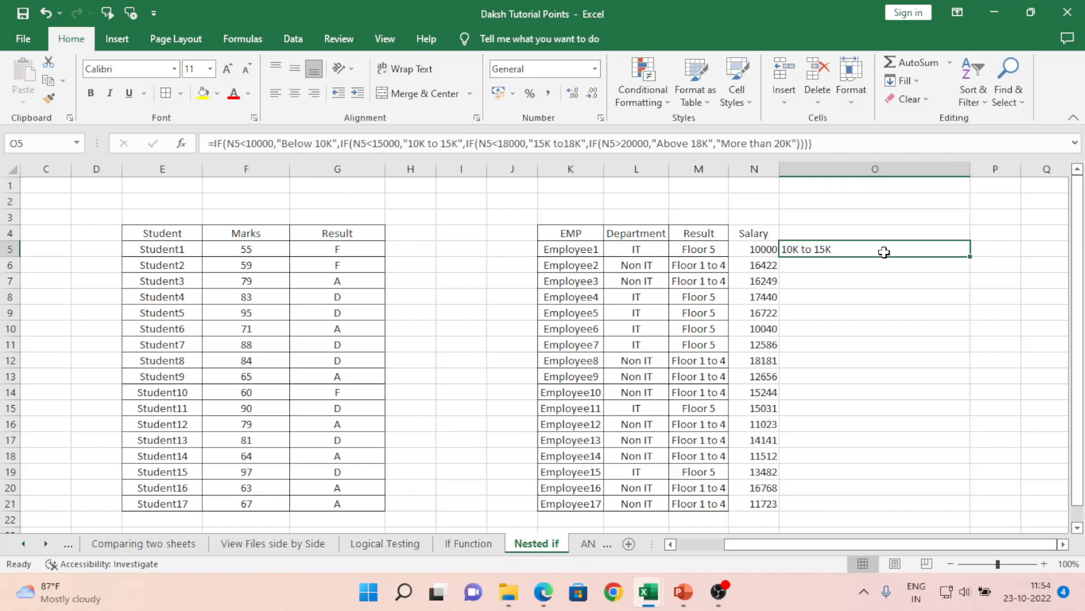
pyautogui.hotkey('ctrl', 'c')
pyautogui.hotkey('shift', 'Down')
pyautogui.hotkey('shift', 'Down')
pyautogui.hotkey('shift', 'Down')
pyautogui.hotkey('shift', 'Down')
pyautogui.hotkey('shift', 'Down')
pyautogui.hotkey('shift', 'Down')
pyautogui.hotkey('shift', 'Down')
pyautogui.hotkey('shift', 'Down')
pyautogui.hotkey('shift', 'Down')
pyautogui.hotkey('shift', 'Down')
pyautogui.hotkey('shift', 'Down')
pyautogui.hotkey('shift', 'Down')
pyautogui.hotkey('shift', 'Down')
pyautogui.hotkey('shift', 'Down')
pyautogui.hotkey('shift', 'Down')
pyautogui.hotkey('shift', 'Down')
pyautogui.hotkey('shift', 'Down')
pyautogui.hotkey('shift', 'Down')
pyautogui.hotkey('shift', 'Up')
pyautogui.hotkey('shift', 'Up')
pyautogui.hotkey('ctrl', 'v')
# - Set Employee1's salary in N5 to 9000 to test the salary band formula
pyautogui.press('Up')
pyautogui.press('Up')
pyautogui.press('Up')
pyautogui.press('Down')
pyautogui.press('Down')
pyautogui.press('Down')
pyautogui.press('Left')
pyautogui.press('Down')
pyautogui.press('Down')
pyautogui.press('Up')
pyautogui.press('Up')
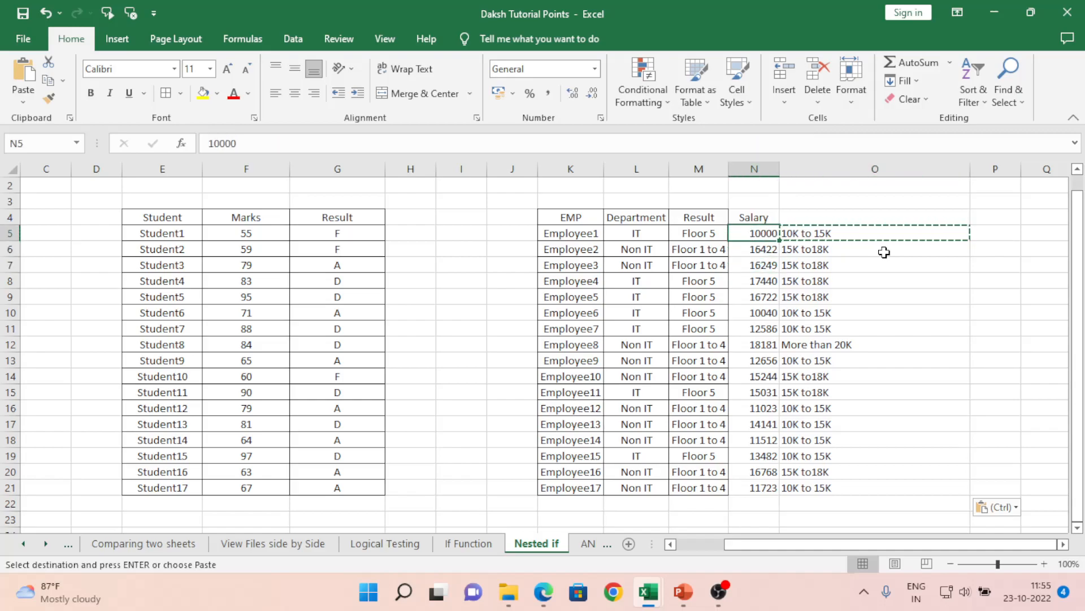
pyautogui.write('9000')
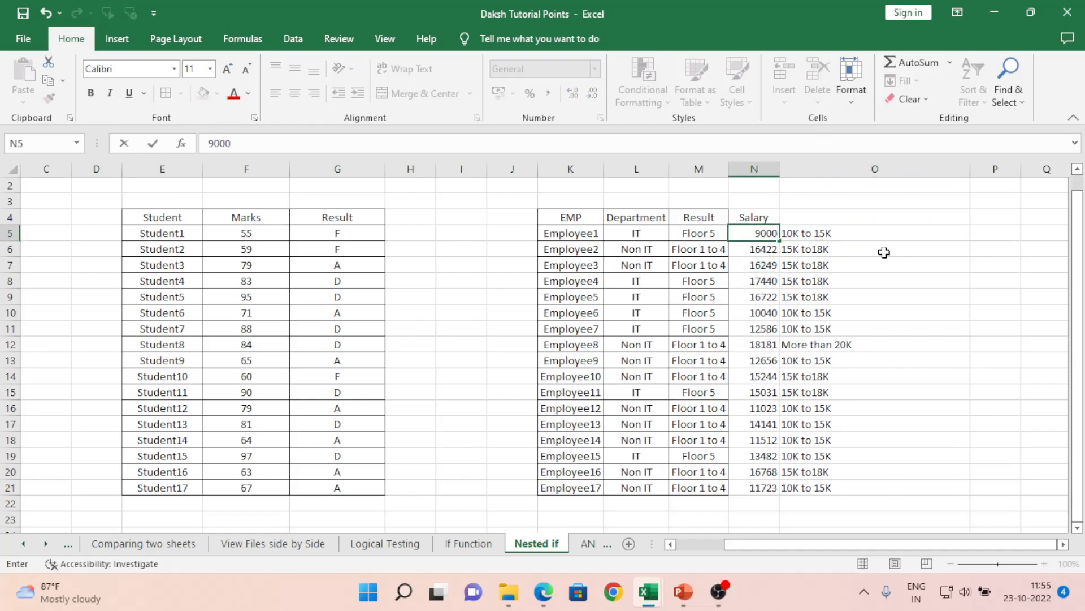
pyautogui.press('Return')
pyautogui.press('Up')
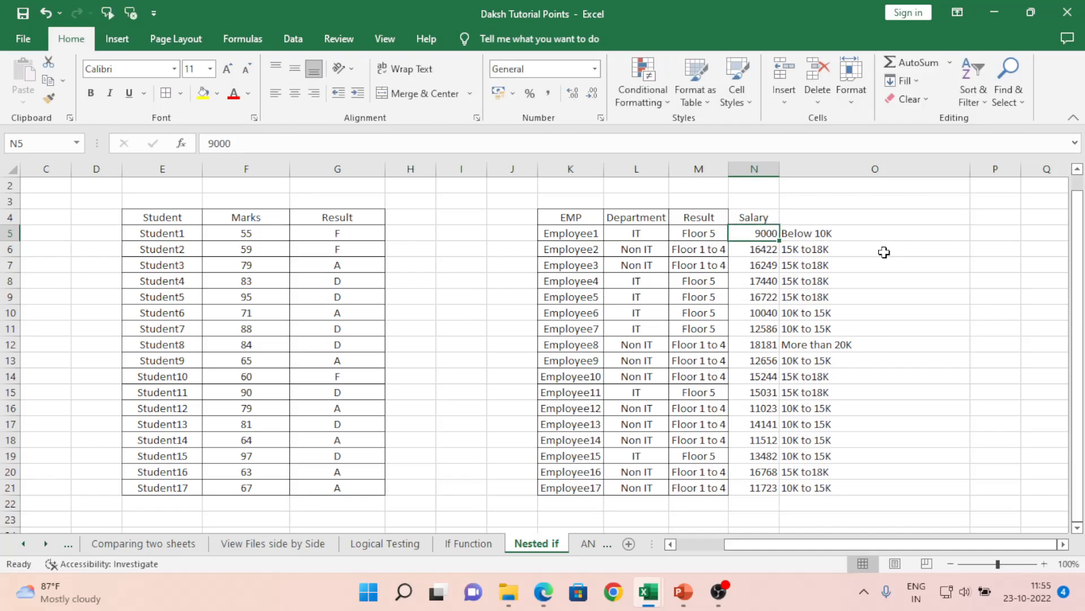
# - Compare the salary bands in O6:O11 with the matching salaries in column N
pyautogui.press('Down')
pyautogui.press('Right')
pyautogui.press('Left')
pyautogui.press('Right')
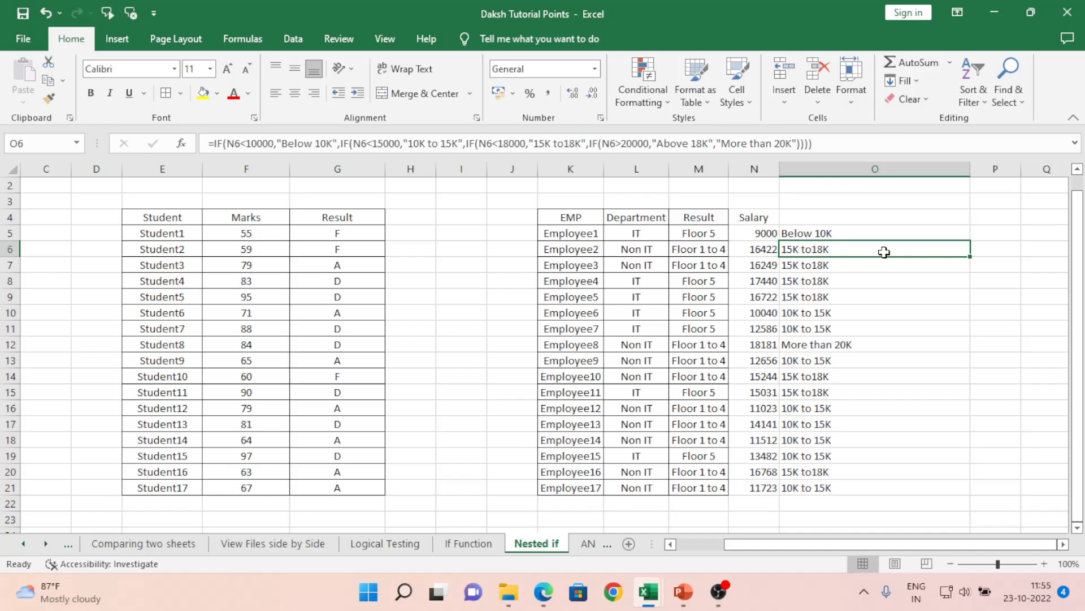
pyautogui.press('Down')
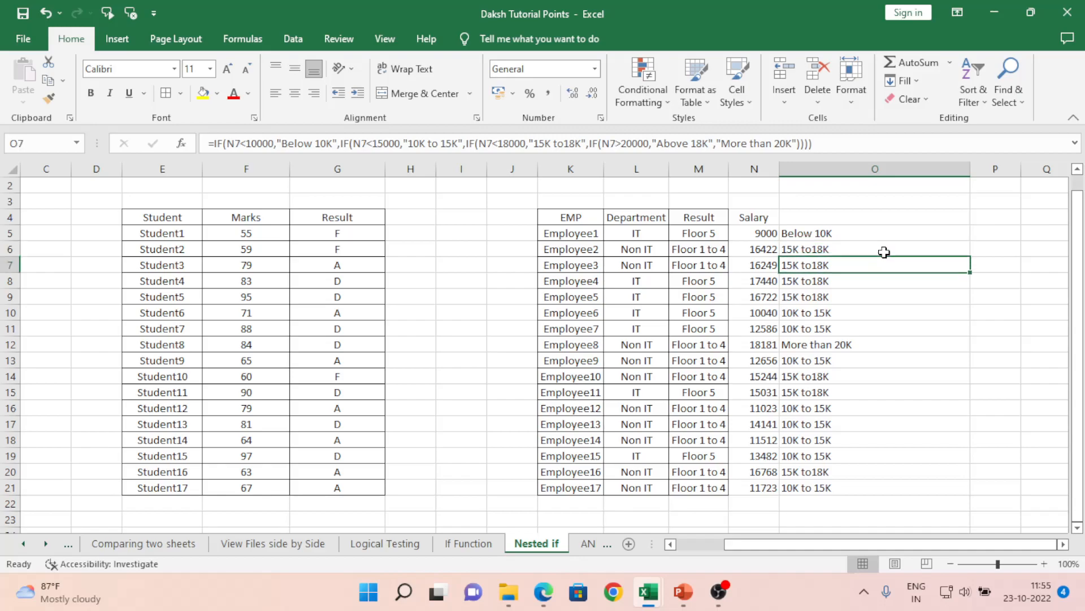
pyautogui.press('Left')
pyautogui.press('Right')
pyautogui.press('Left')
pyautogui.press('Right')
pyautogui.press('Down')
pyautogui.press('Down')
pyautogui.press('Down')
pyautogui.press('Down')
pyautogui.press('Up')
pyautogui.press('Left')
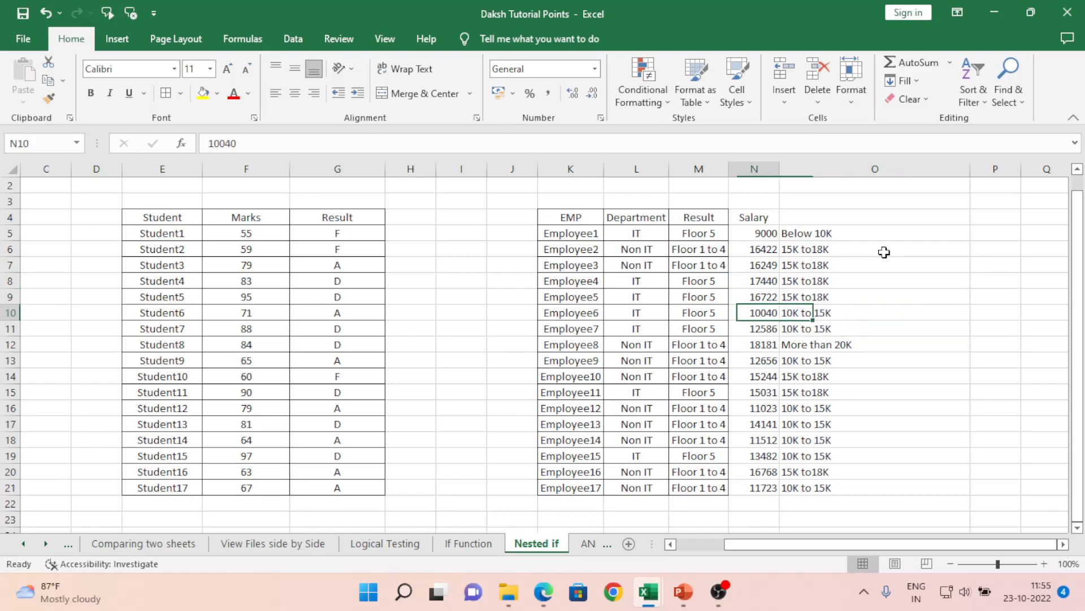
pyautogui.press('Right')
pyautogui.press('Down')
pyautogui.press('Left')
# - Check Employee8's salary against its band in row 12, and review the remaining salaries down to row 21
pyautogui.press('Down')
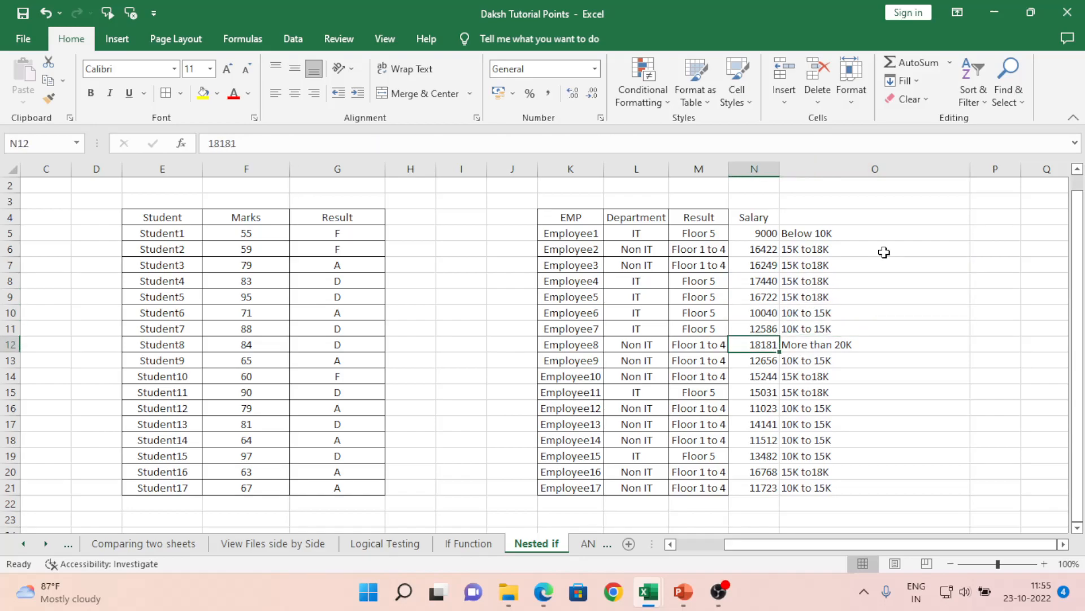
pyautogui.press('Down')
pyautogui.press('Right')
pyautogui.press('Up')
pyautogui.press('Left')
pyautogui.press('Right')
pyautogui.press('Left')
pyautogui.press('Right')
pyautogui.press('Left')
pyautogui.press('Down')
pyautogui.press('Right')
pyautogui.press('Left')
pyautogui.press('Down')
pyautogui.press('Down')
pyautogui.press('Down')
pyautogui.press('Down')
pyautogui.press('Down')
pyautogui.press('Down')
pyautogui.press('Down')
pyautogui.press('Down')
# - Open the nested IF formula in O6 to examine its conditions, and close it without changes
pyautogui.hotkey('ctrl', 'Up')
pyautogui.press('Right')
pyautogui.press('Down')
pyautogui.press('Down')
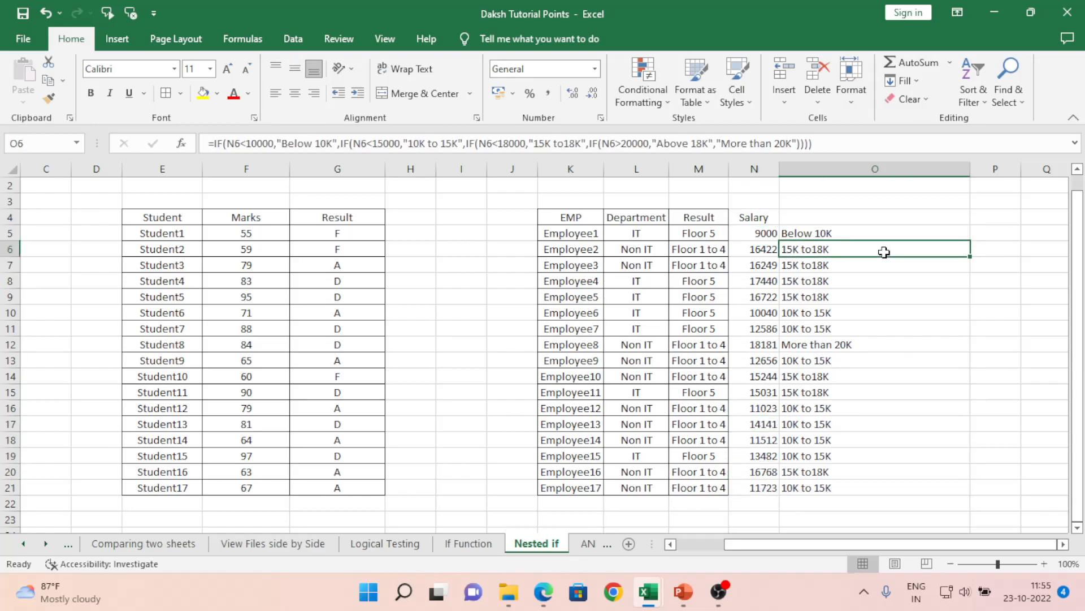
pyautogui.press('F2')
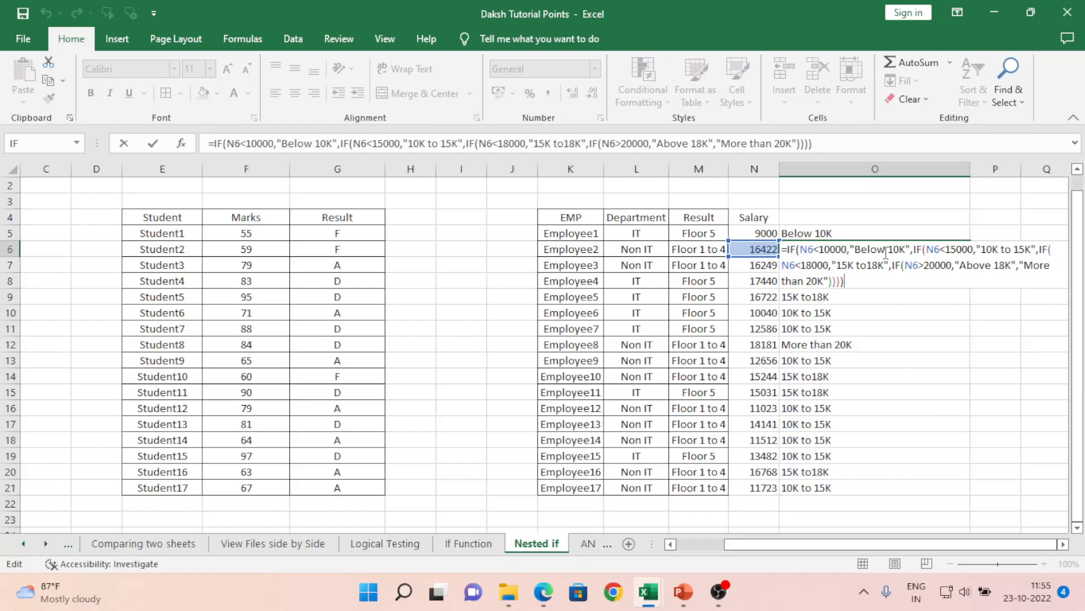
pyautogui.press('Return')
pyautogui.click(884, 251)
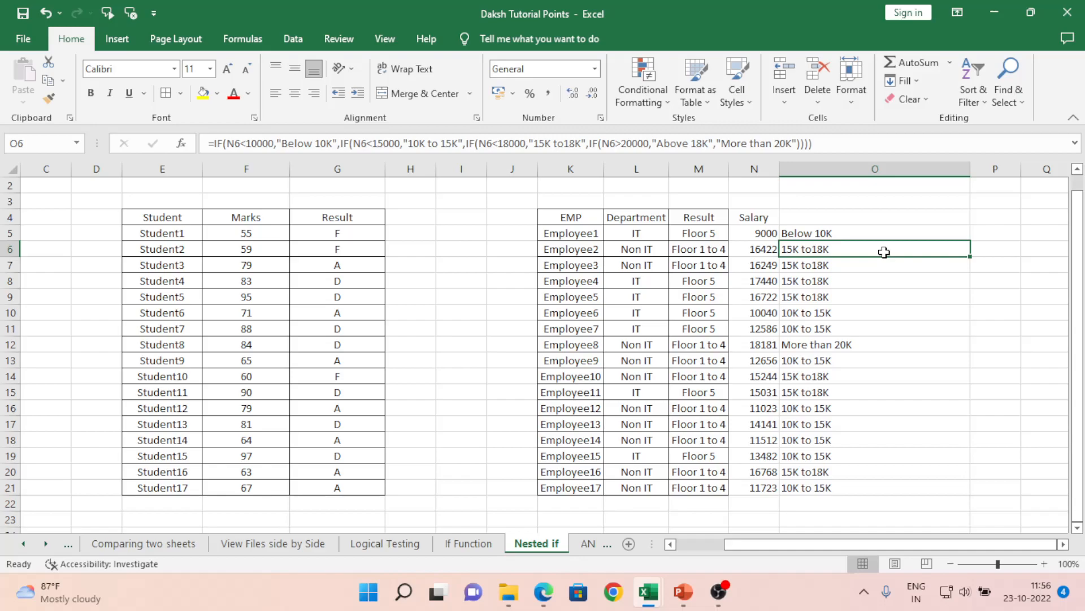
# - Go back to the IF syntax and nested IF example notes at cell A3
pyautogui.press('Left')
pyautogui.press('Left')
pyautogui.press('Left')
pyautogui.press('Left')
pyautogui.press('Left')
pyautogui.press('Left')
pyautogui.press('Left')
pyautogui.press('Left')
pyautogui.press('Left')
pyautogui.press('Left')
pyautogui.press('Left')
pyautogui.press('Left')
pyautogui.press('Left')
pyautogui.press('Left')
pyautogui.press('Up')
pyautogui.press('Up')
pyautogui.press('Up')
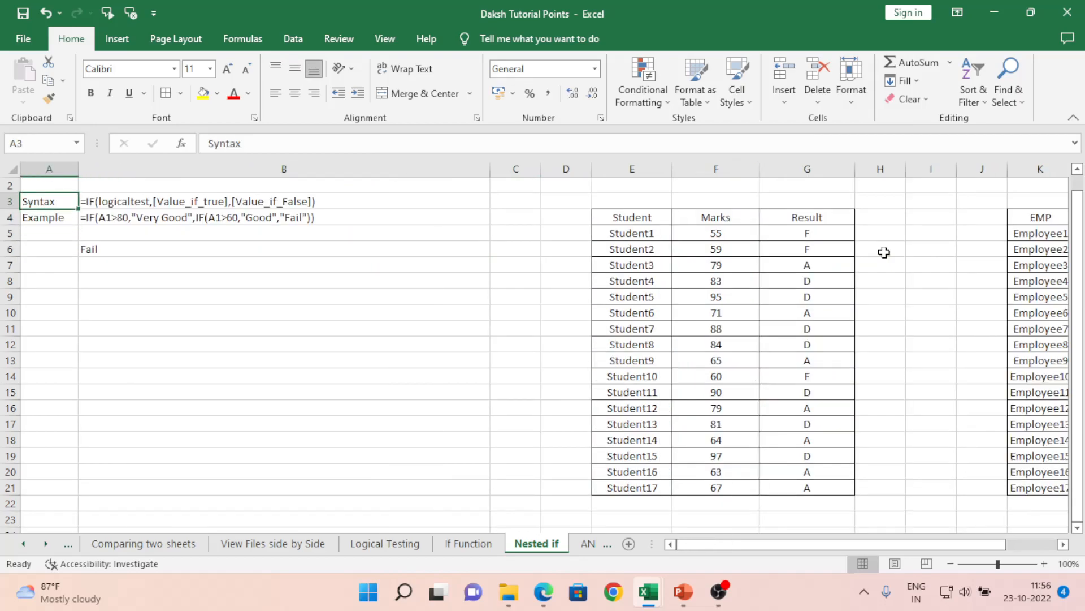